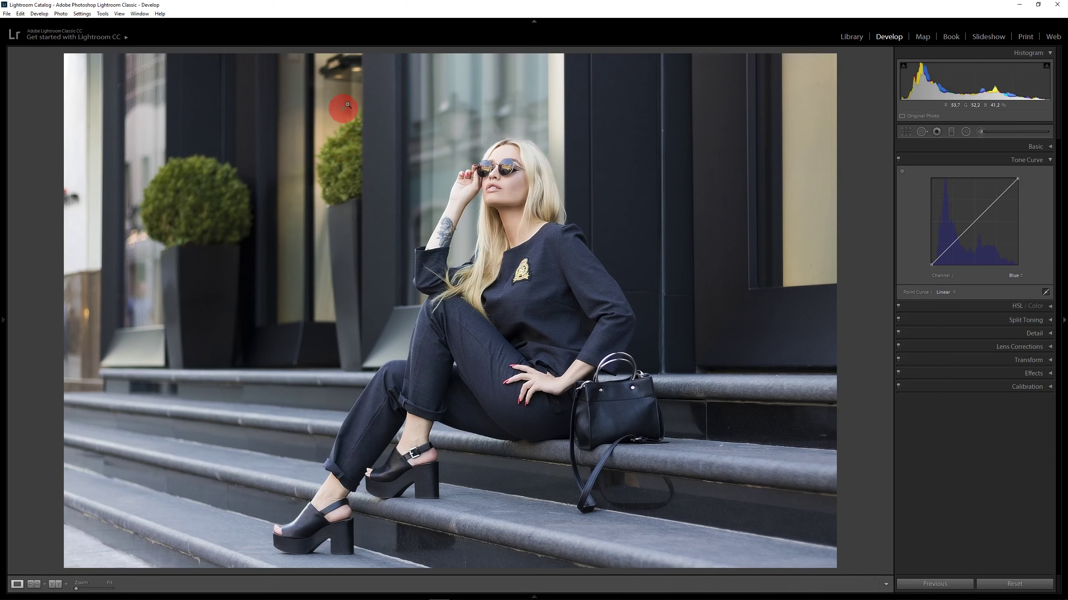
- Shape the red channel's tone curve into an S, raising the highlights and lowering the shadow point to about 26.7 / 21.2 %
left_click(917, 492)
left_click(1017, 277)
left_click(1002, 295)
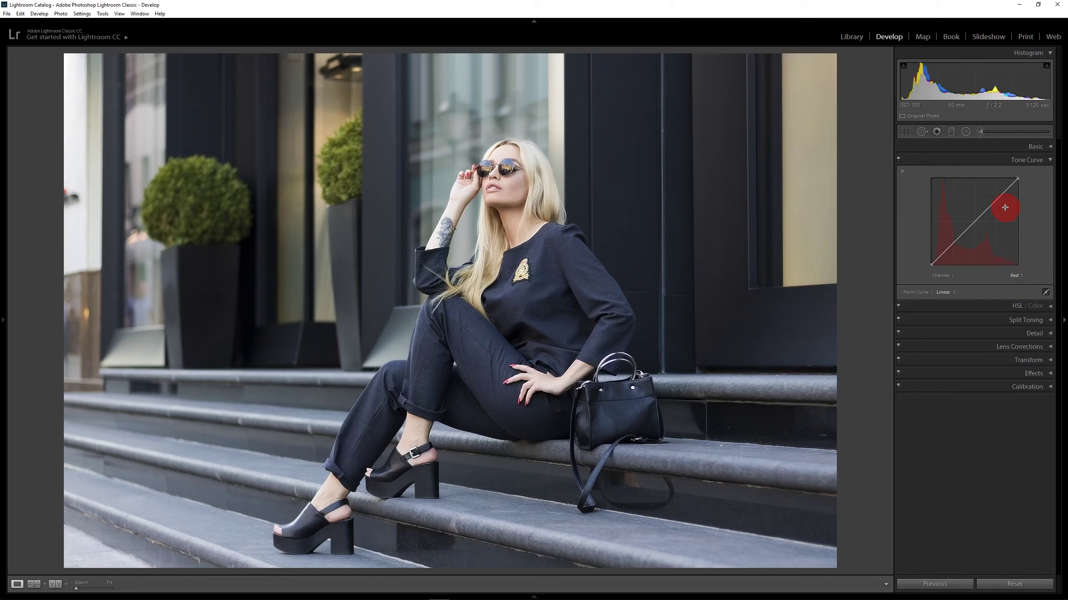
left_click_drag(995, 200, 996, 198)
left_click_drag(953, 244, 955, 249)
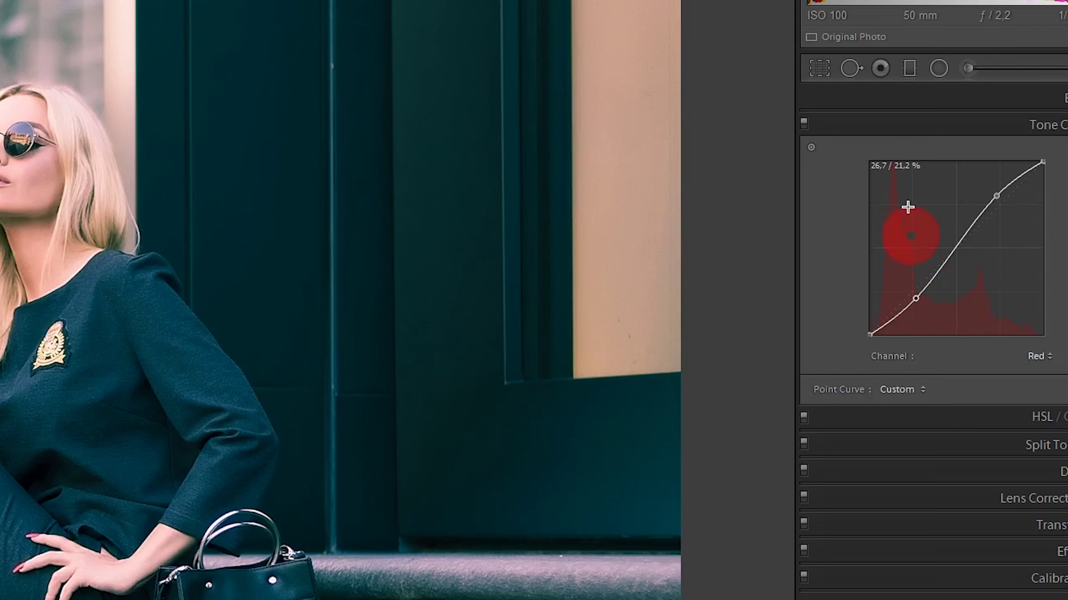
left_click(916, 299)
left_click_drag(916, 299, 916, 302)
- Shape the green channel's tone curve into a matching S with raised highlights and lowered shadows
left_click(1039, 356)
left_click(1017, 416)
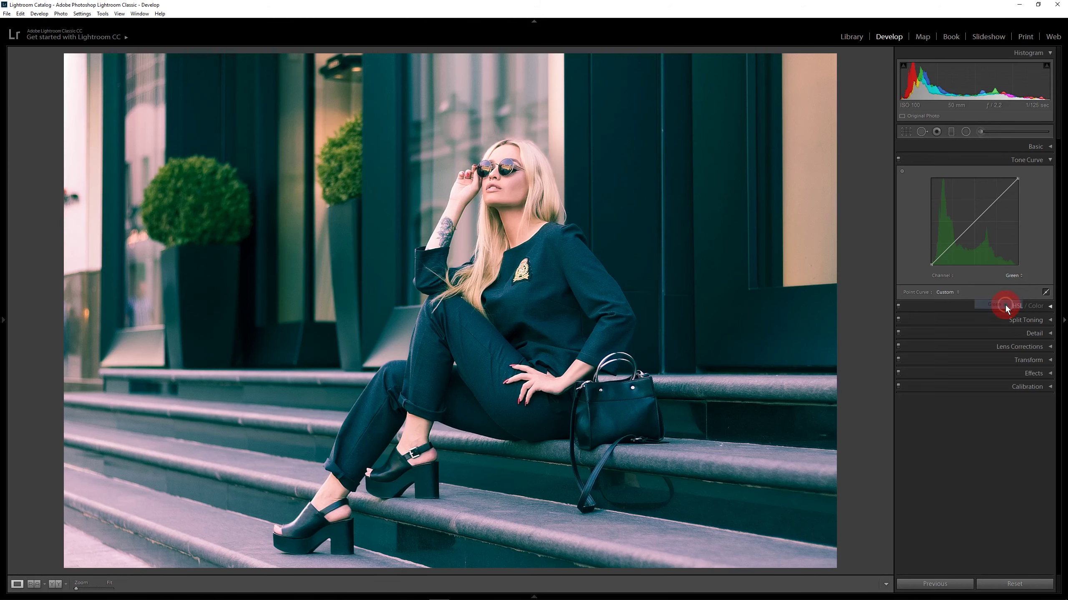
left_click_drag(995, 202, 995, 197)
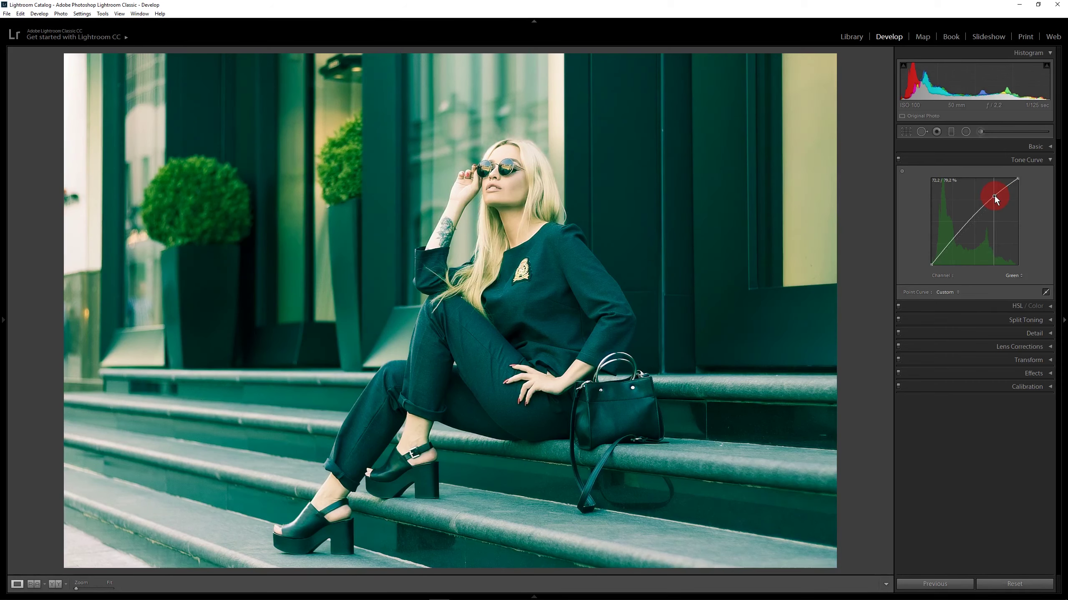
left_click_drag(951, 242, 951, 248)
- Give the blue channel's tone curve a similar S shape, raising the upper quarter point and lowering the lower quarter point
left_click(1020, 276)
left_click(1019, 310)
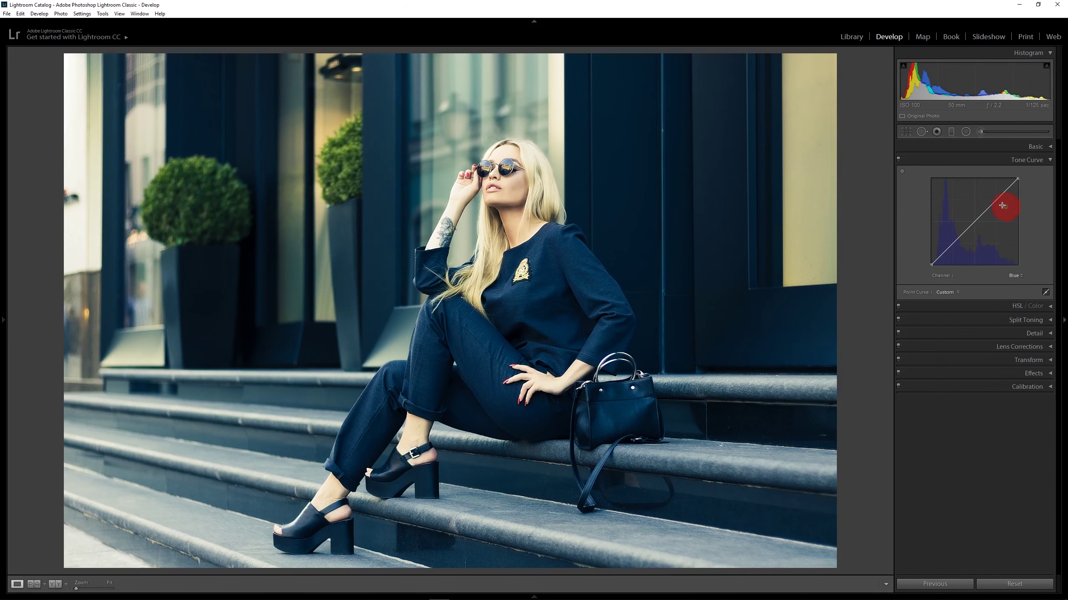
left_click_drag(995, 200, 994, 195)
left_click_drag(954, 242, 954, 247)
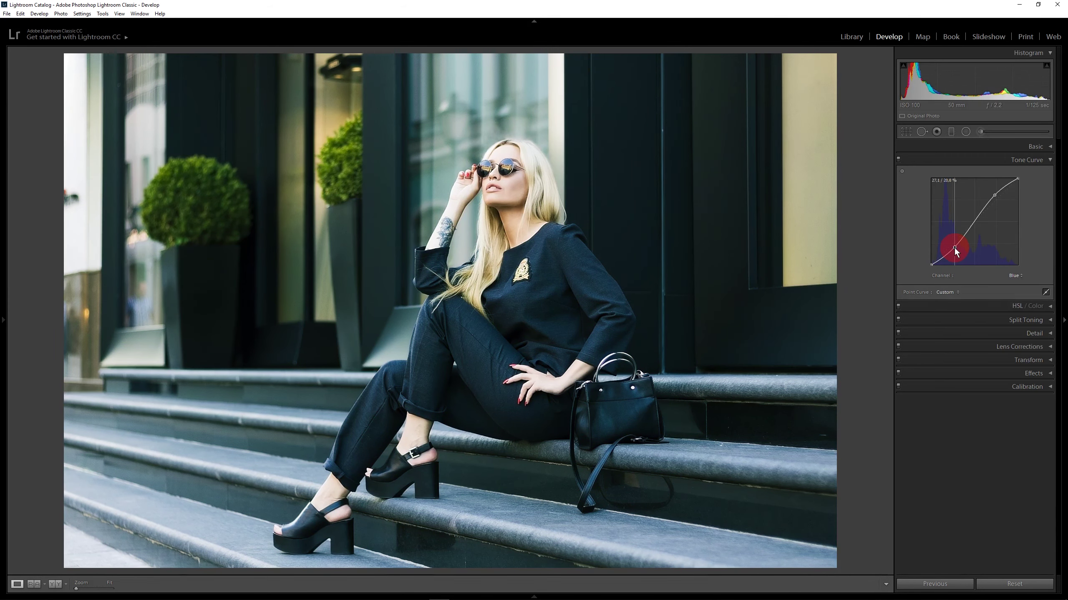
- In the combined RGB tone curve, lift the black point for faded blacks and pull the midpoint slightly down
left_click(1017, 275)
left_click(1000, 286)
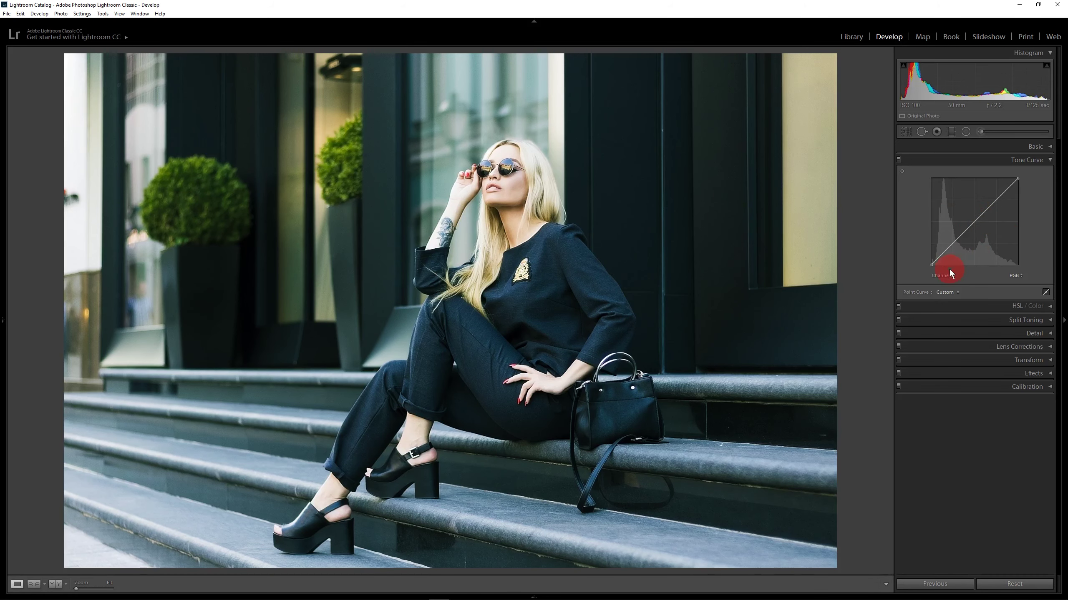
left_click_drag(931, 264, 929, 252)
left_click_drag(973, 215, 974, 221)
left_click(1031, 209)
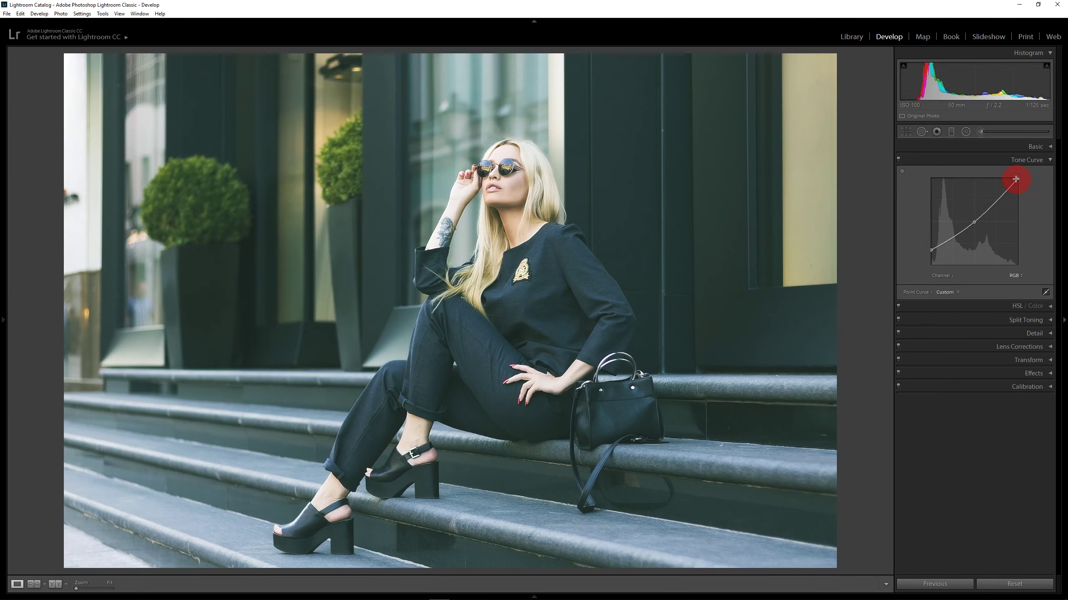
- Refine the RGB curve by raising the upper point, lowering the white point to about 95 % and deepening the shadows; compare before and after
left_click(998, 201)
left_click_drag(999, 202, 1020, 184)
left_click(1033, 224)
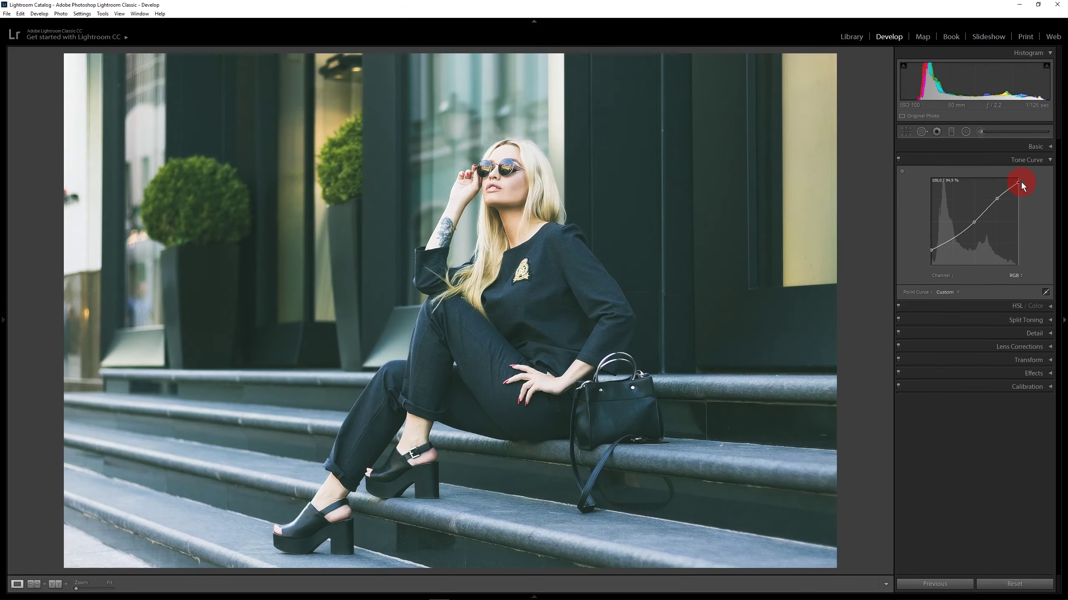
left_click_drag(1023, 183, 1022, 183)
left_click_drag(952, 245, 934, 252)
left_click(929, 248)
left_click(948, 246)
left_click(898, 159)
left_click(899, 159)
- Set the basic tone adjustments to Contrast -13, Highlights -42, Shadows +30 and Blacks +99
left_click(1038, 148)
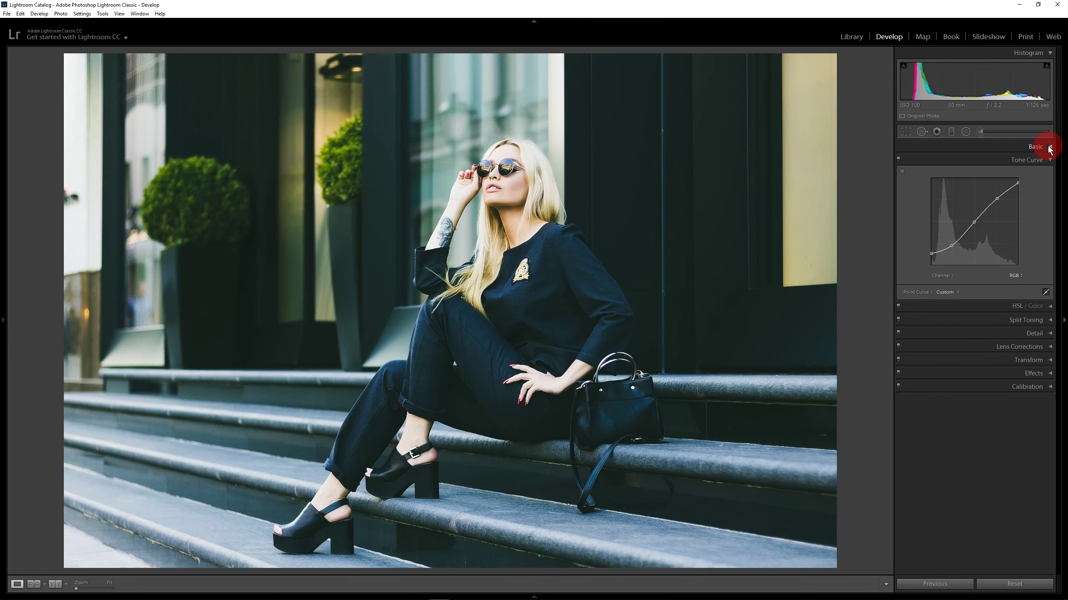
left_click(1049, 148)
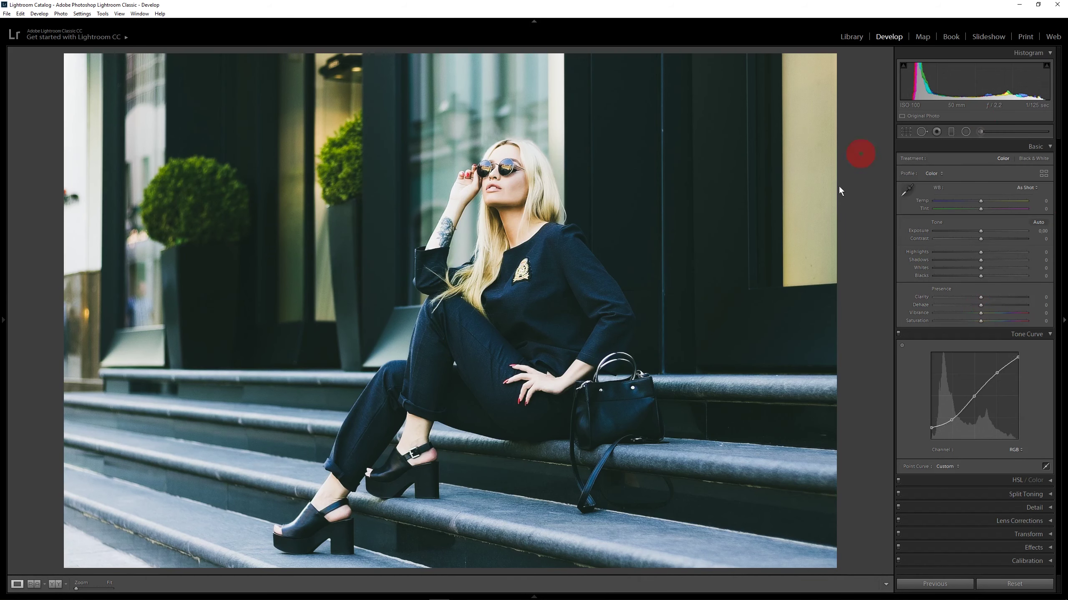
left_click_drag(982, 276, 1026, 272)
left_click(980, 238)
left_click_drag(980, 238, 995, 259)
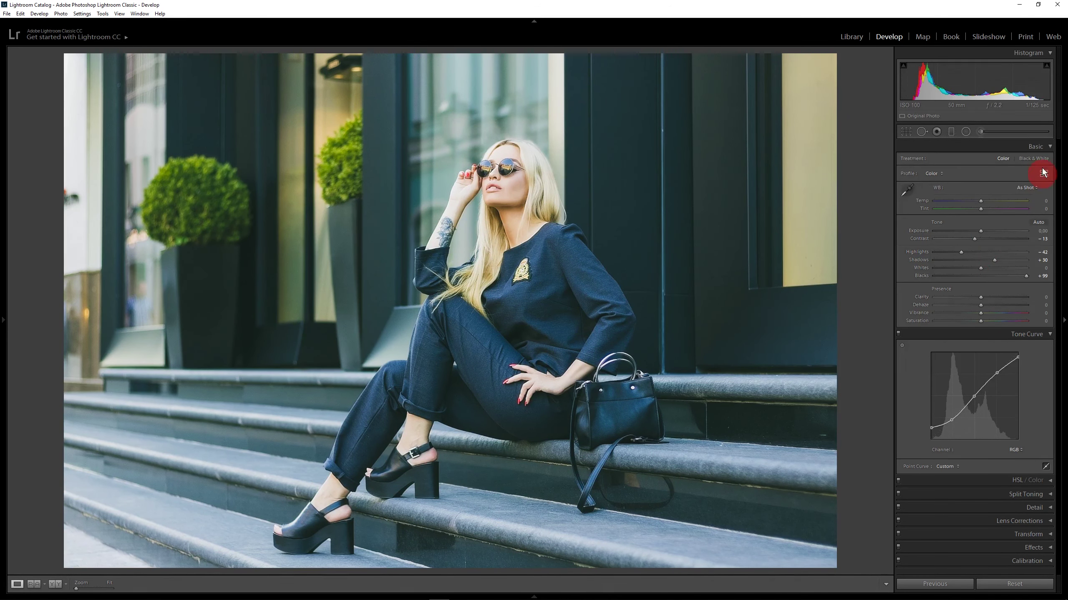
- Calibrate the blue primary to Hue -25 and Saturation +13, and the green primary to Hue +16 and Saturation -17
left_click(1049, 146)
left_click(1050, 160)
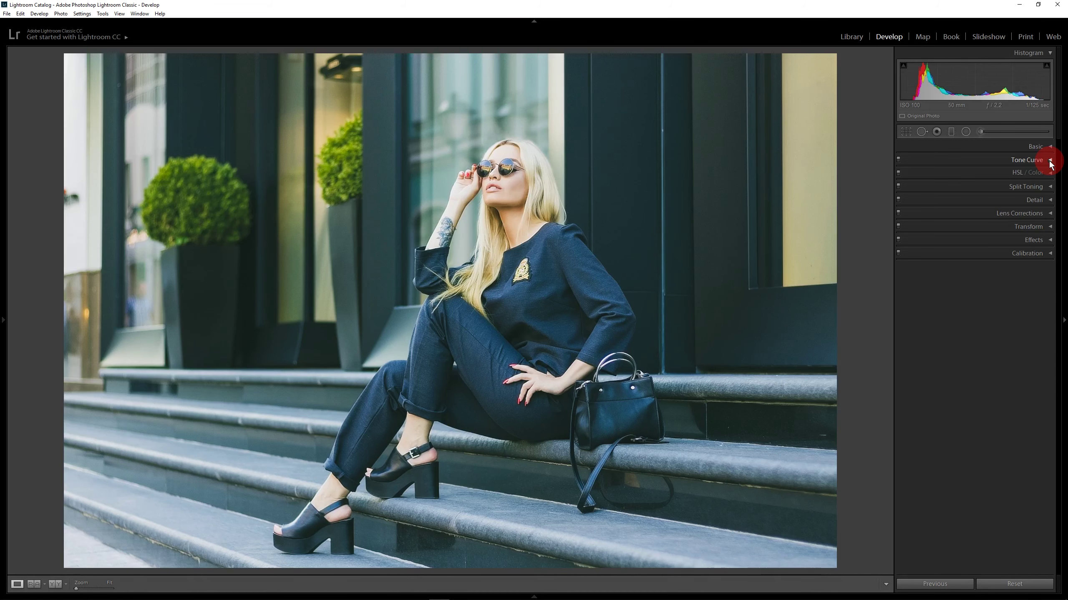
left_click(1050, 253)
left_click(982, 369)
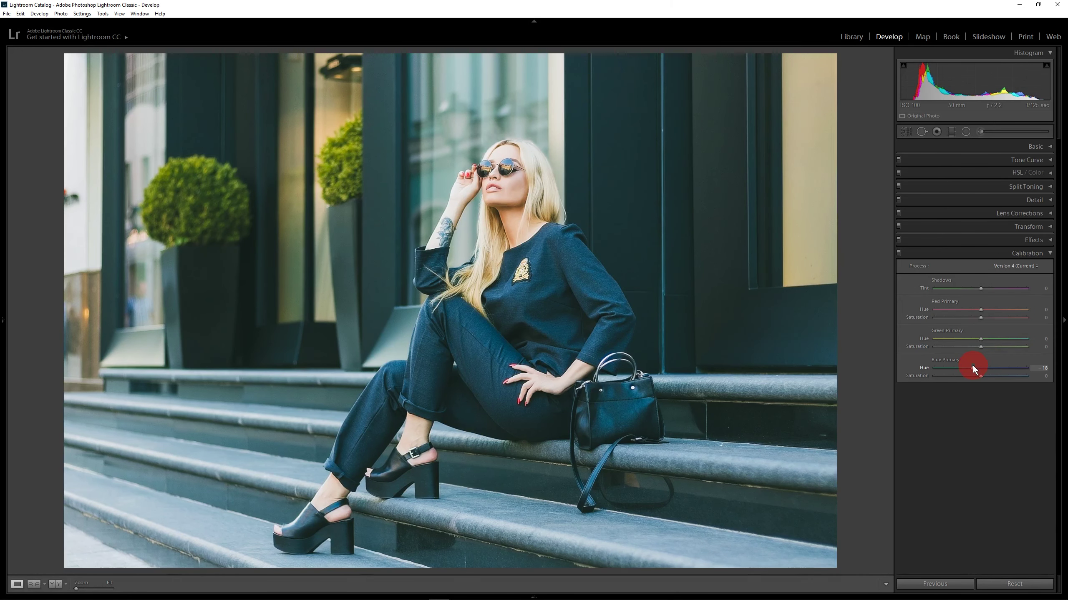
left_click_drag(972, 368, 969, 368)
left_click_drag(980, 376, 986, 377)
left_click_drag(980, 339, 984, 340)
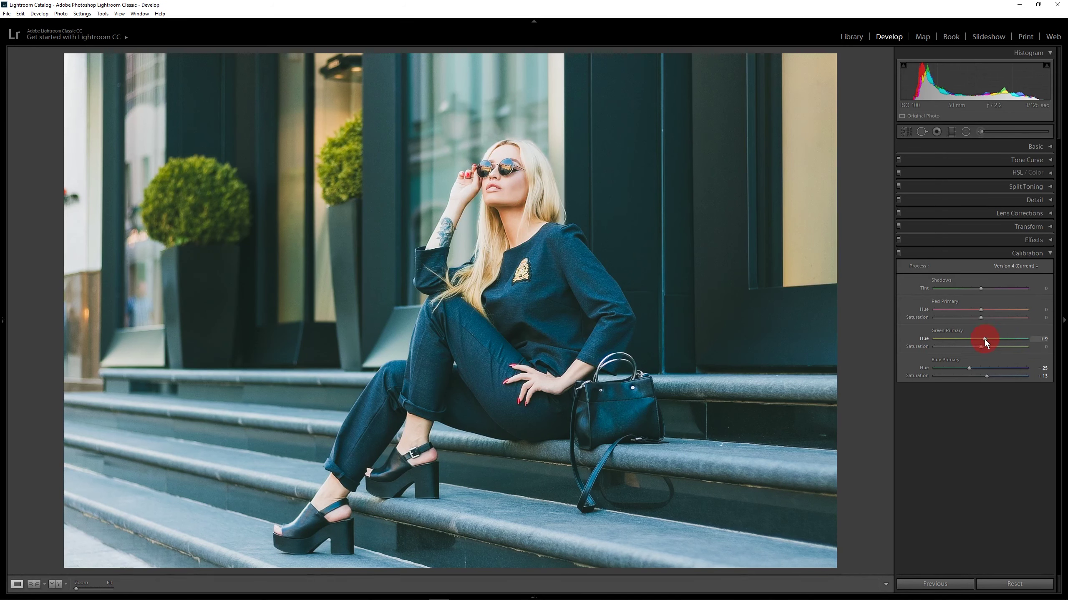
left_click_drag(988, 338, 987, 337)
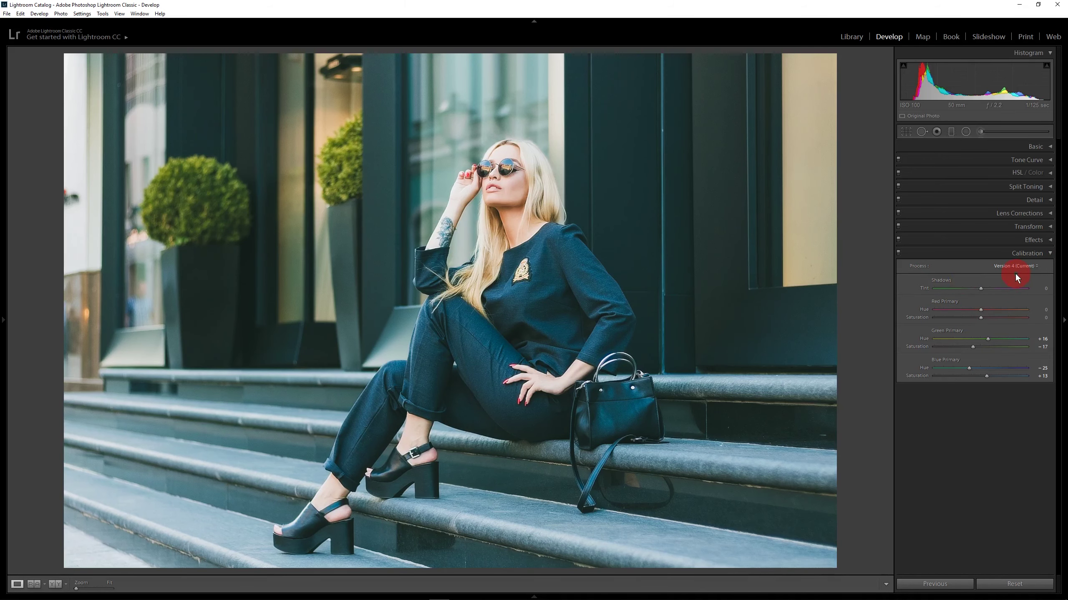
- Examine the woman's face at 1:1 with and without the calibration adjustments, and return to the fitted view
left_click(612, 250)
left_click_drag(579, 217, 575, 473)
left_click(898, 254)
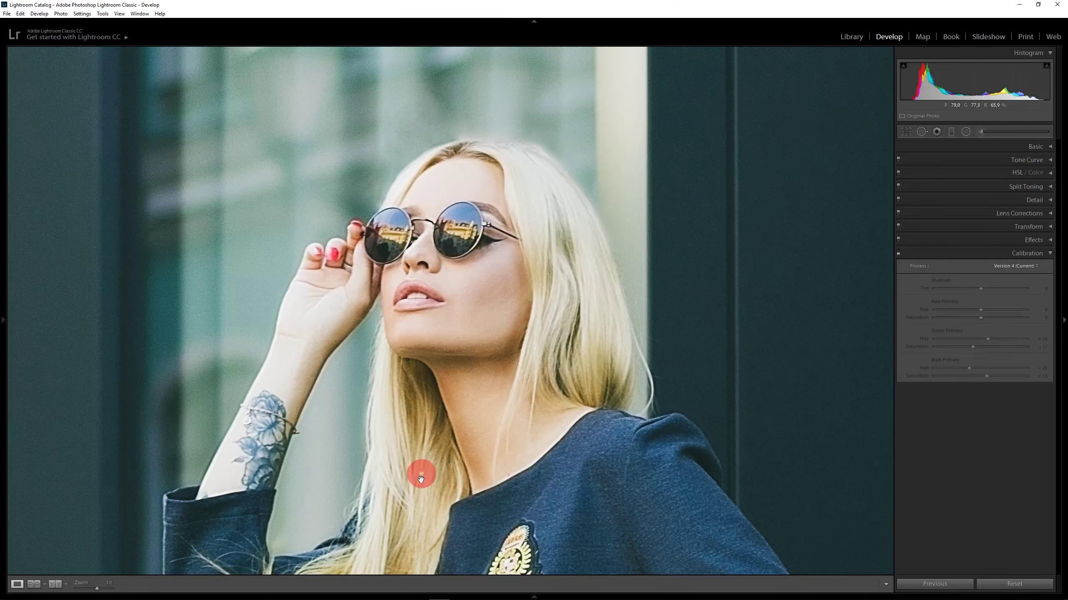
left_click(898, 253)
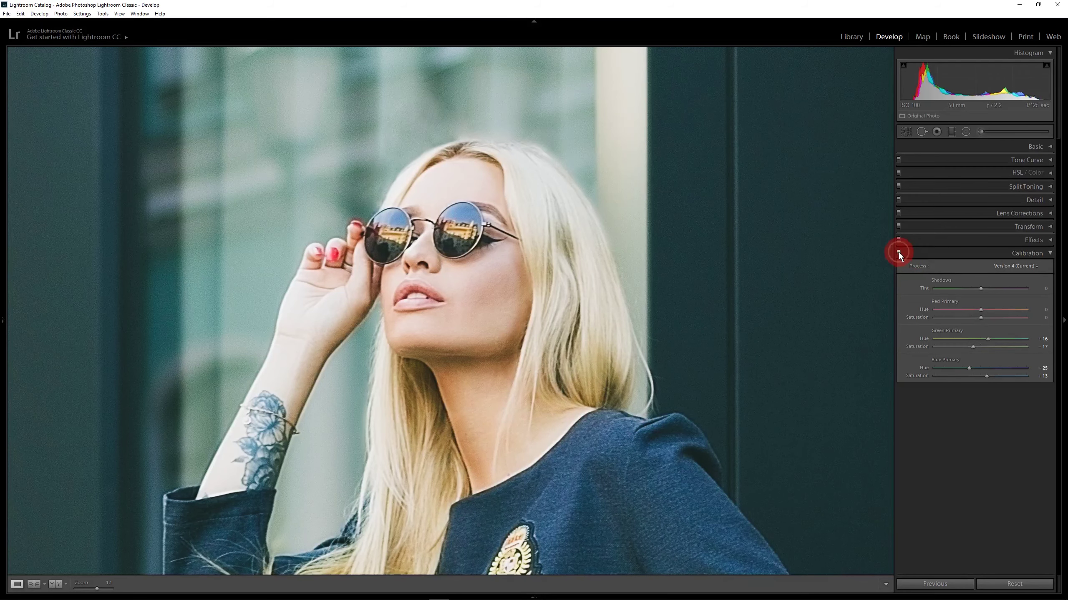
left_click(621, 380)
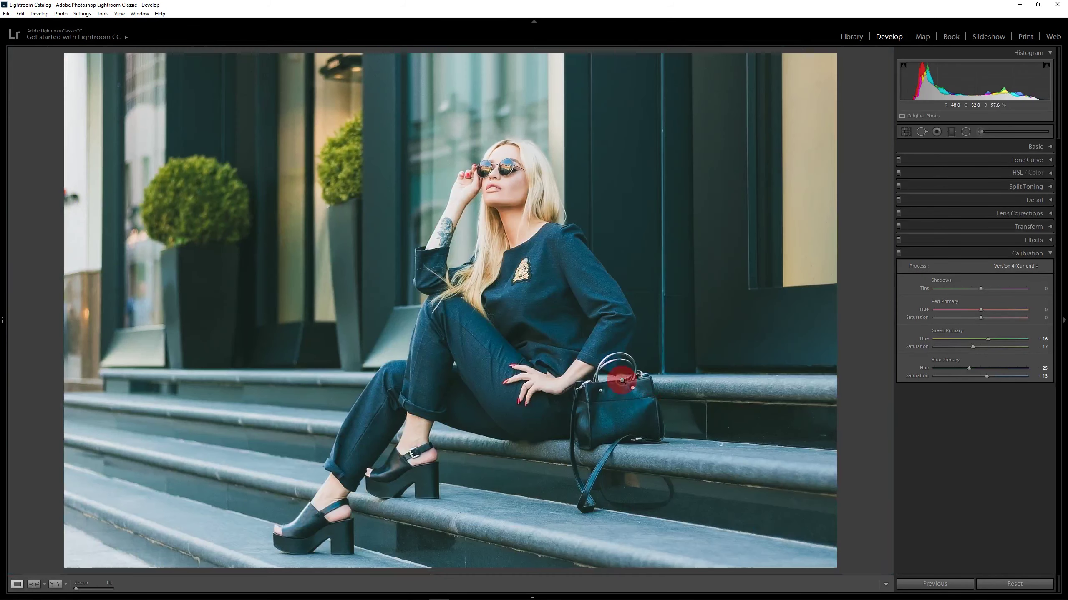
- Set the HSL hues to Red -3, Orange -11, Yellow -57, Green -29, Aqua -6 and Blue -8
left_click(1050, 173)
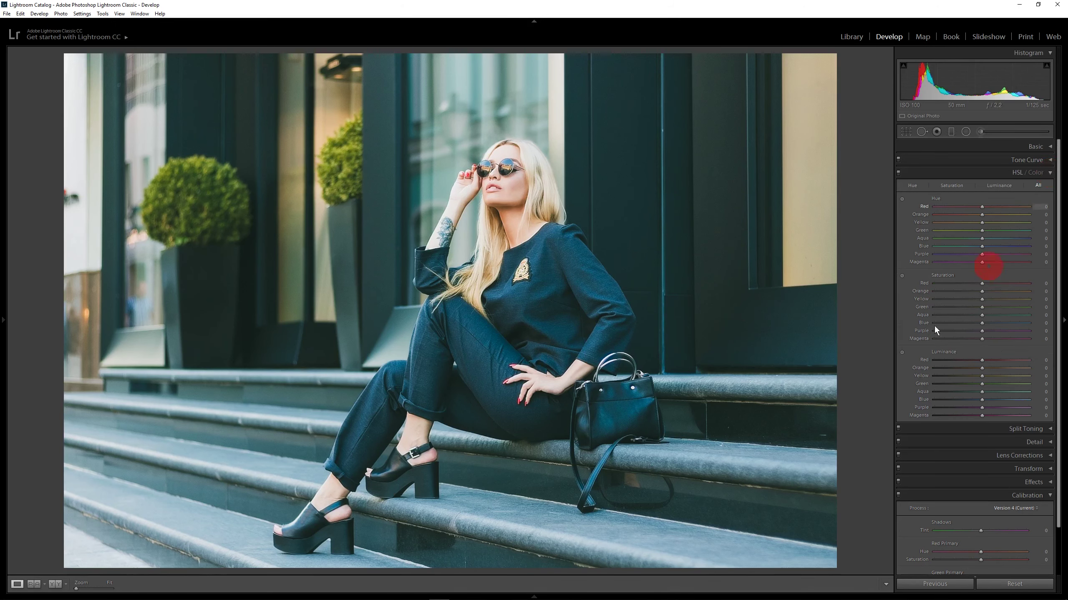
left_click(981, 207)
left_click(981, 216)
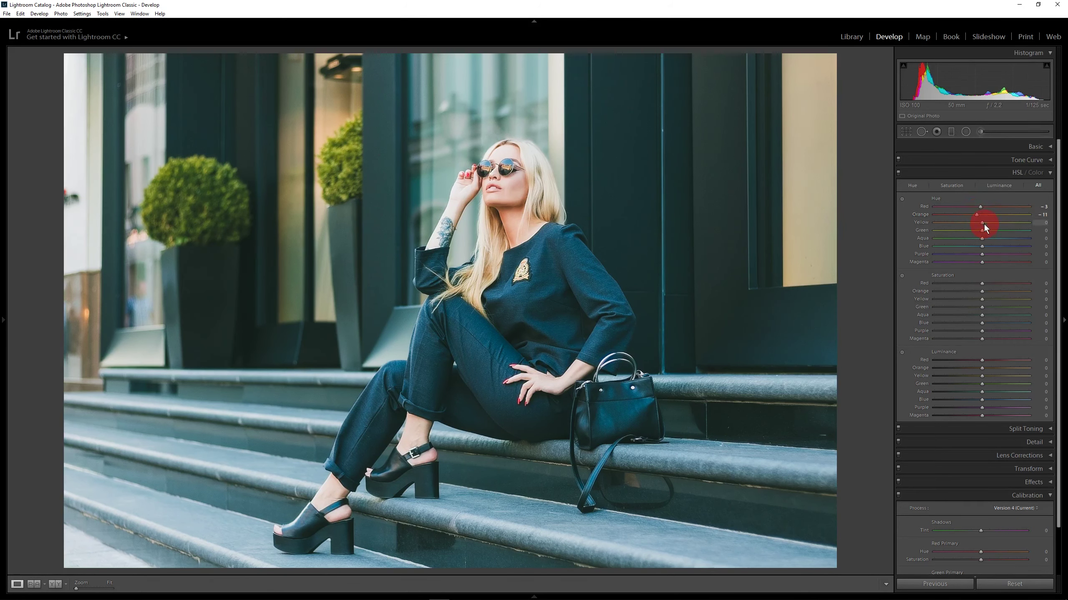
left_click_drag(982, 222, 962, 224)
left_click_drag(969, 229, 968, 227)
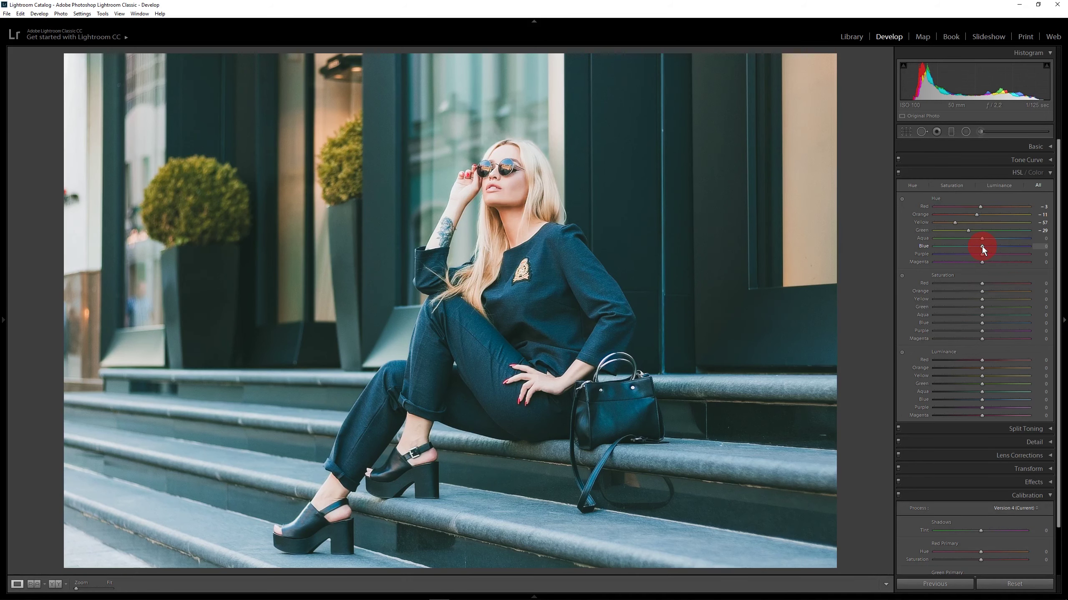
left_click_drag(978, 247, 982, 238)
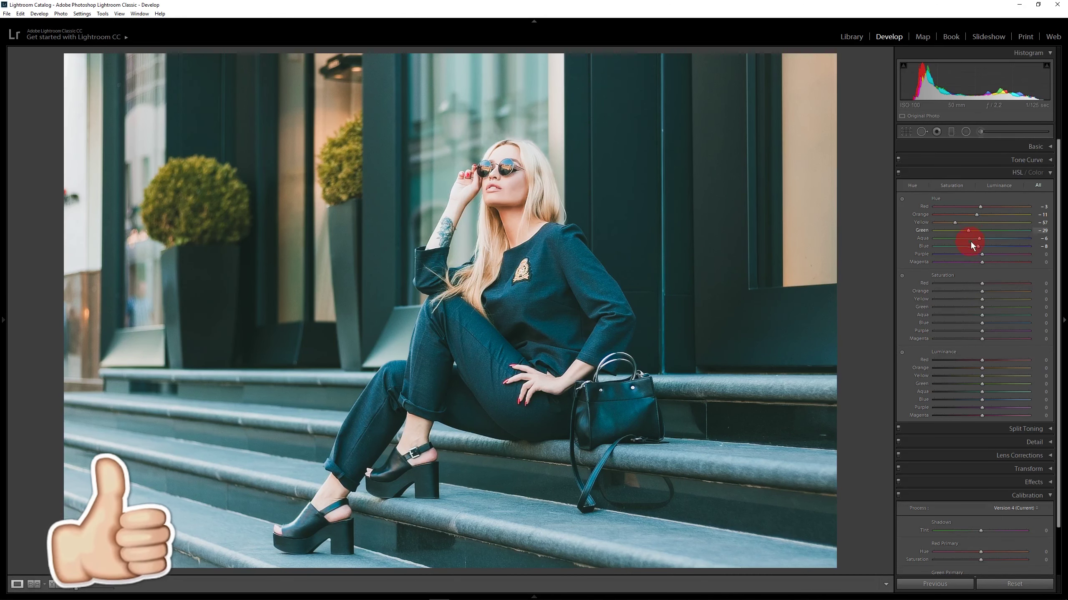
- Set the HSL saturation to Red +7, Orange +4, Yellow -79, Aqua +24 and Blue -39
left_click_drag(1057, 257, 1056, 282)
mouse_move(982, 245)
left_mouse_down()
mouse_move(996, 244)
mouse_move(984, 245)
left_mouse_up()
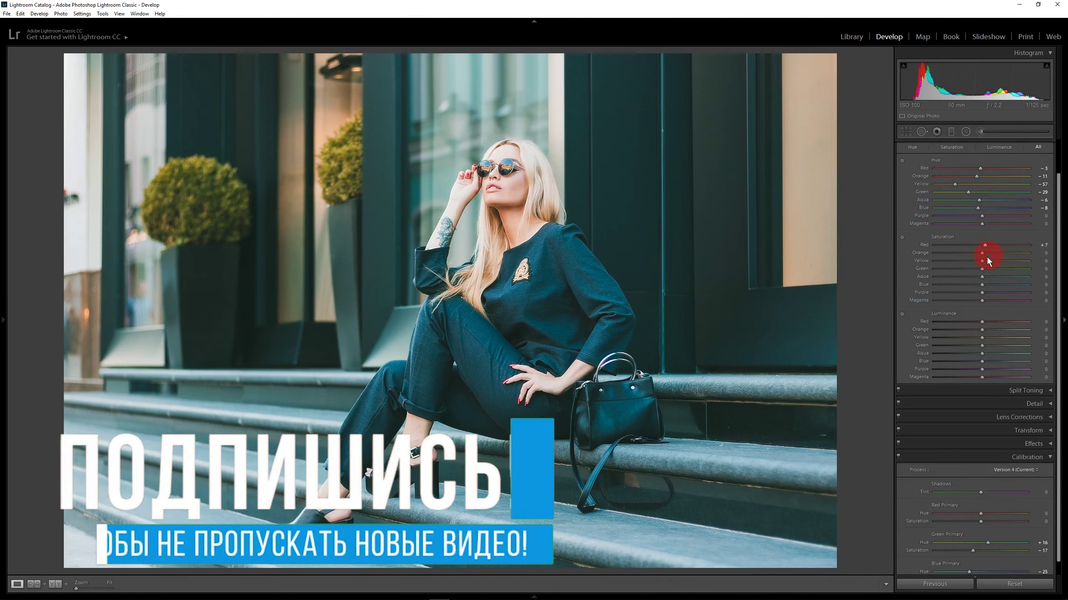
left_click_drag(984, 251, 985, 251)
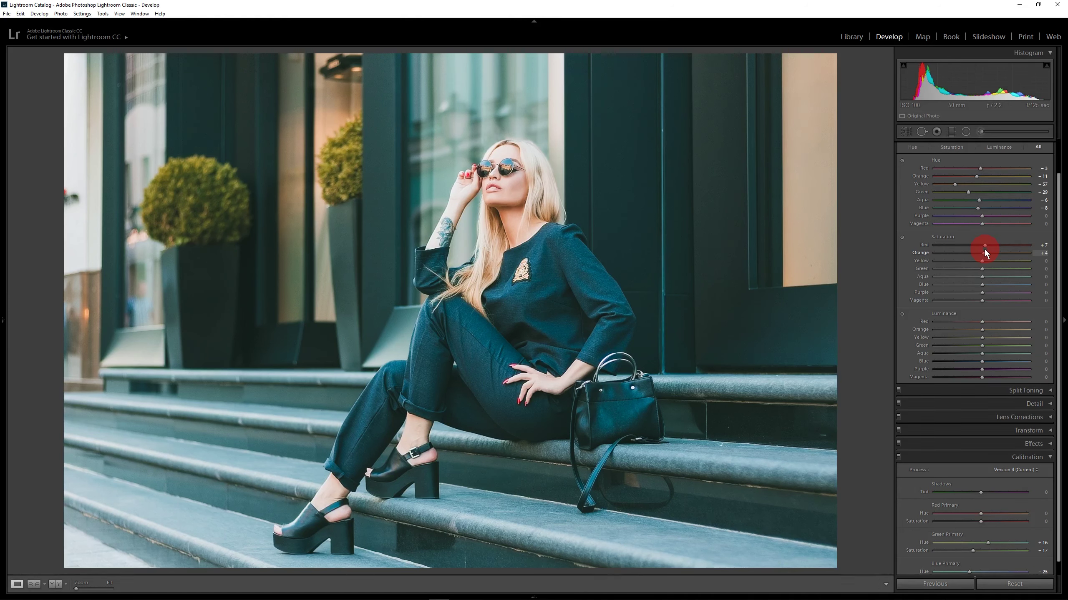
left_click_drag(980, 259, 944, 262)
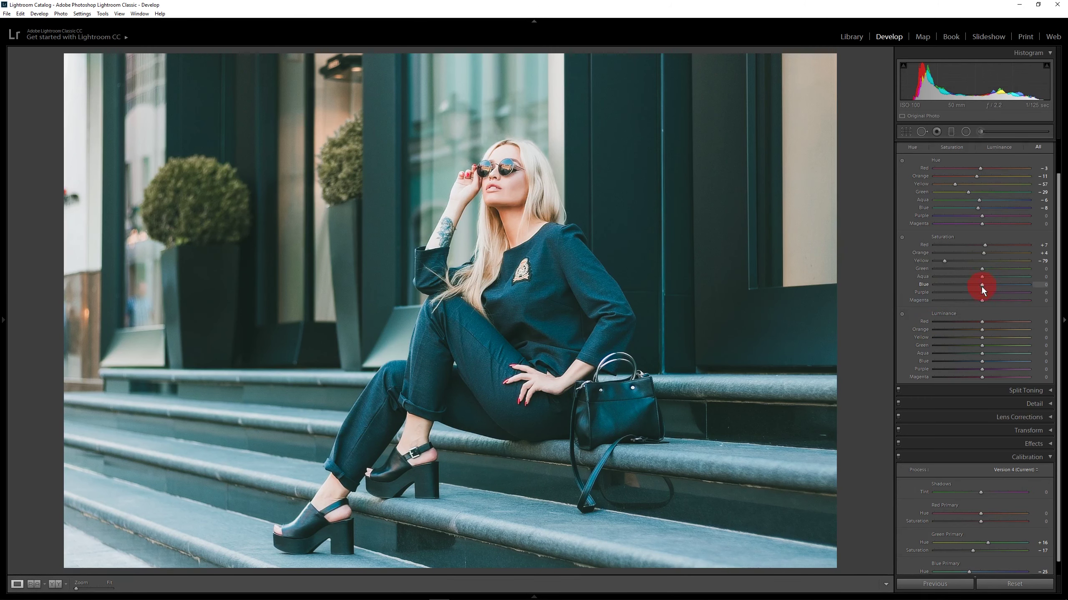
left_click_drag(982, 287, 970, 287)
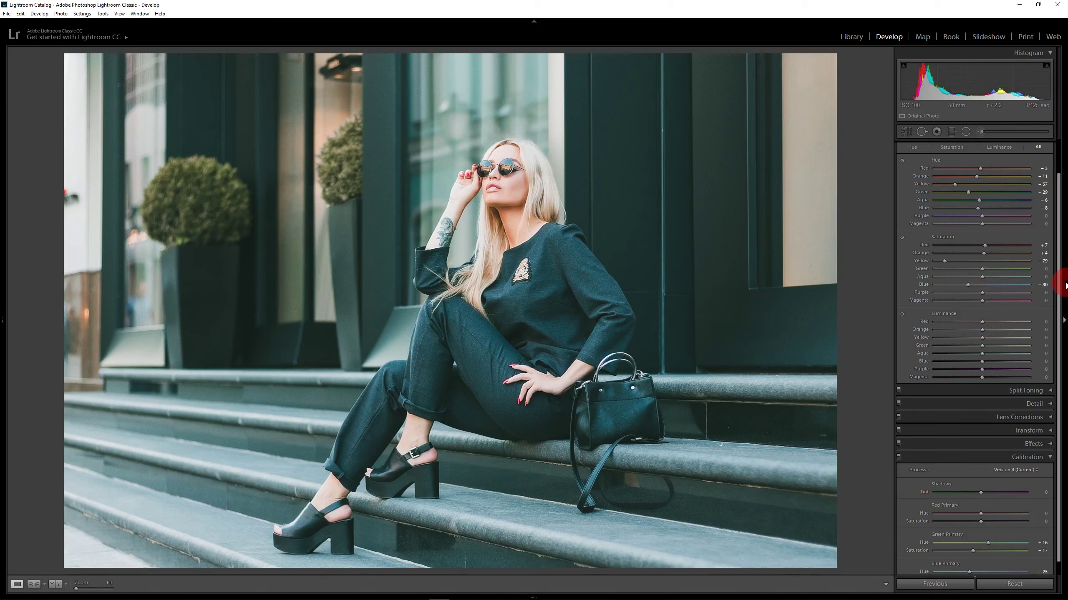
scroll(1004, 282, "down", 1)
left_click_drag(1016, 264, 990, 264)
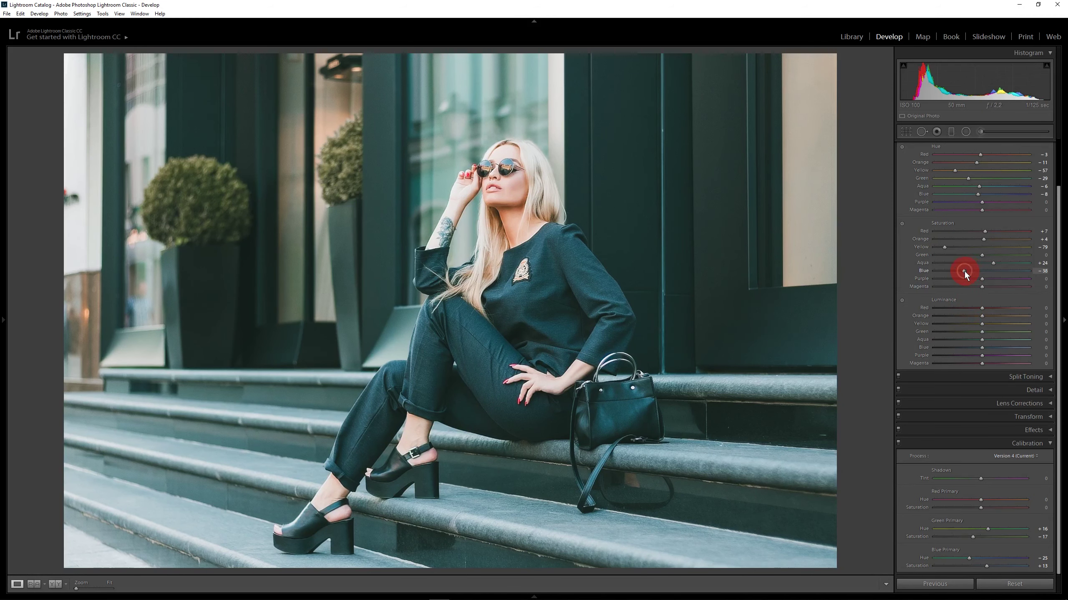
- Set the HSL luminance to Orange -4, Yellow +25 and Green -35
left_click_drag(981, 315, 977, 316)
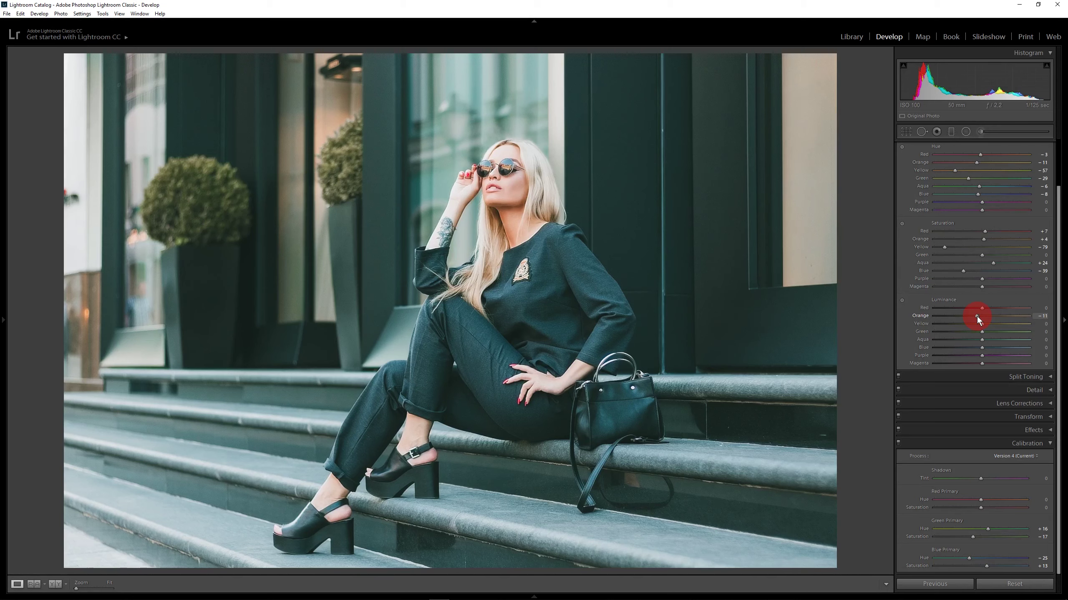
left_click_drag(976, 316, 980, 313)
mouse_move(981, 318)
left_mouse_down()
mouse_move(966, 316)
mouse_move(981, 317)
left_mouse_up()
mouse_move(981, 324)
left_mouse_down()
mouse_move(955, 326)
mouse_move(1004, 325)
mouse_move(940, 332)
mouse_move(990, 338)
mouse_move(964, 335)
left_mouse_up()
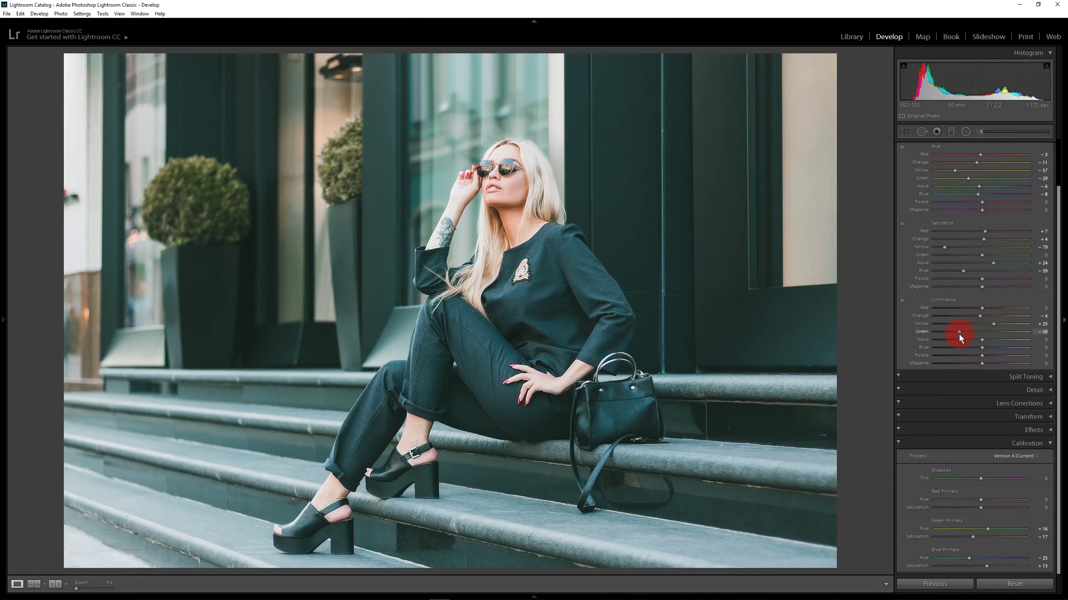
left_click_drag(964, 333, 964, 333)
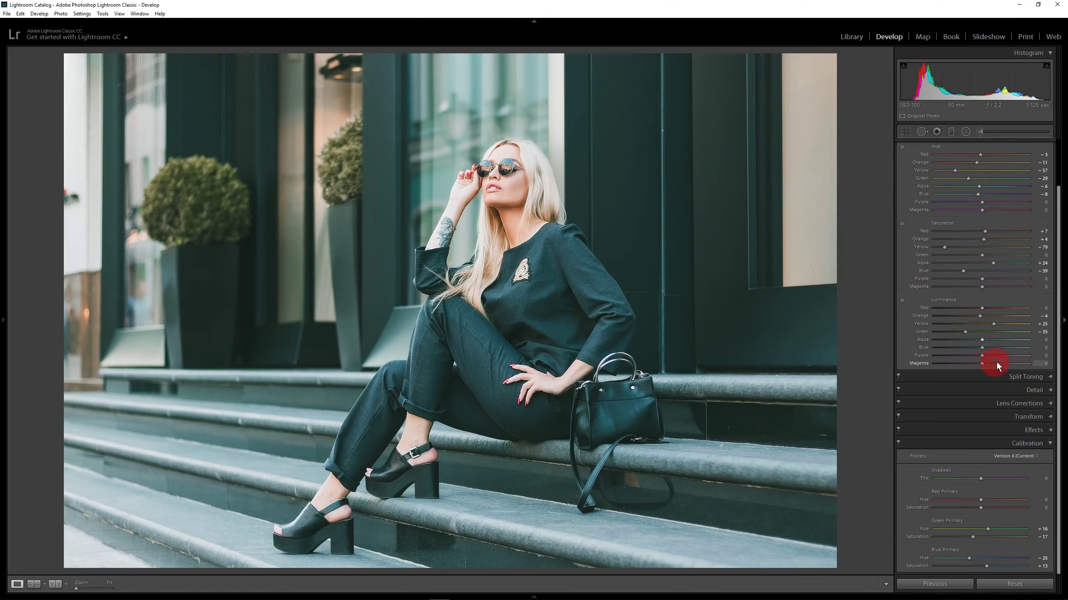
- Set the split toning shadows to hue 13 and saturation 10
left_click_drag(1059, 252, 1053, 182)
left_click(1050, 175)
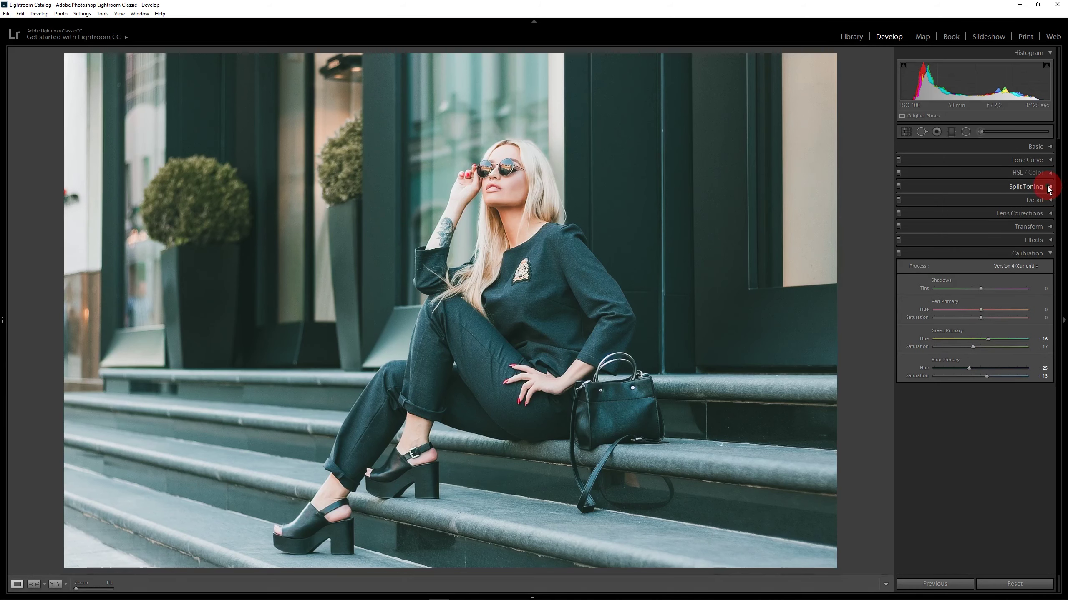
left_click(1049, 187)
left_click(1039, 493)
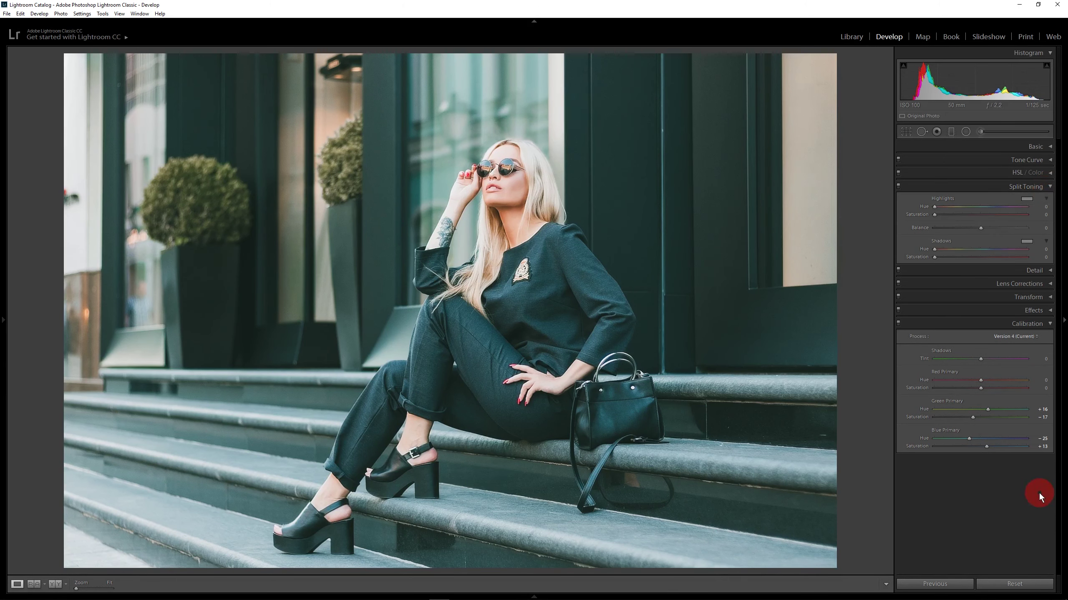
key("alt")
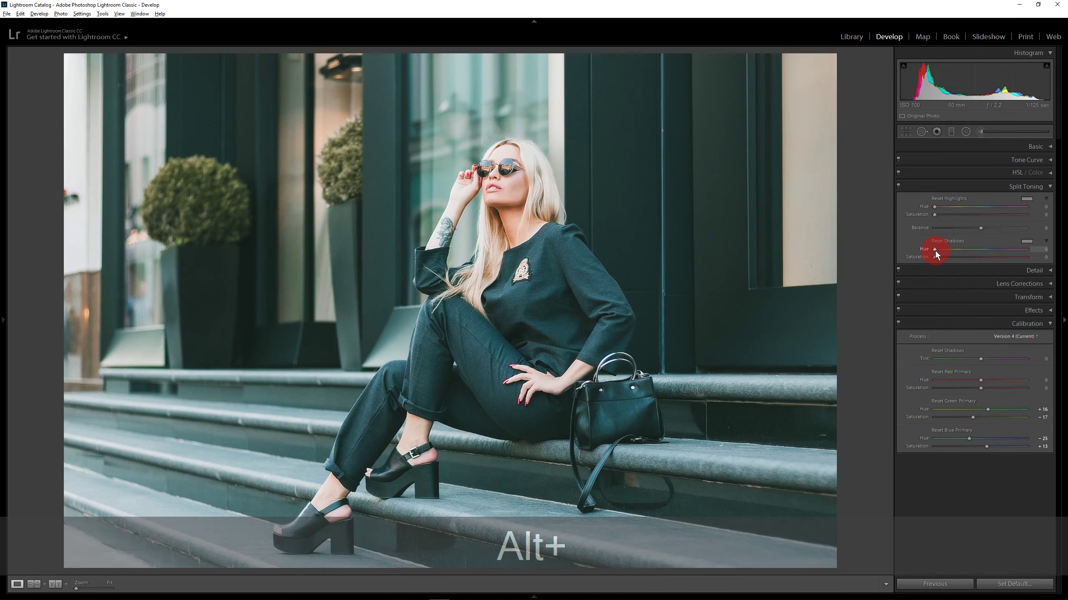
left_click_drag(933, 249, 938, 248)
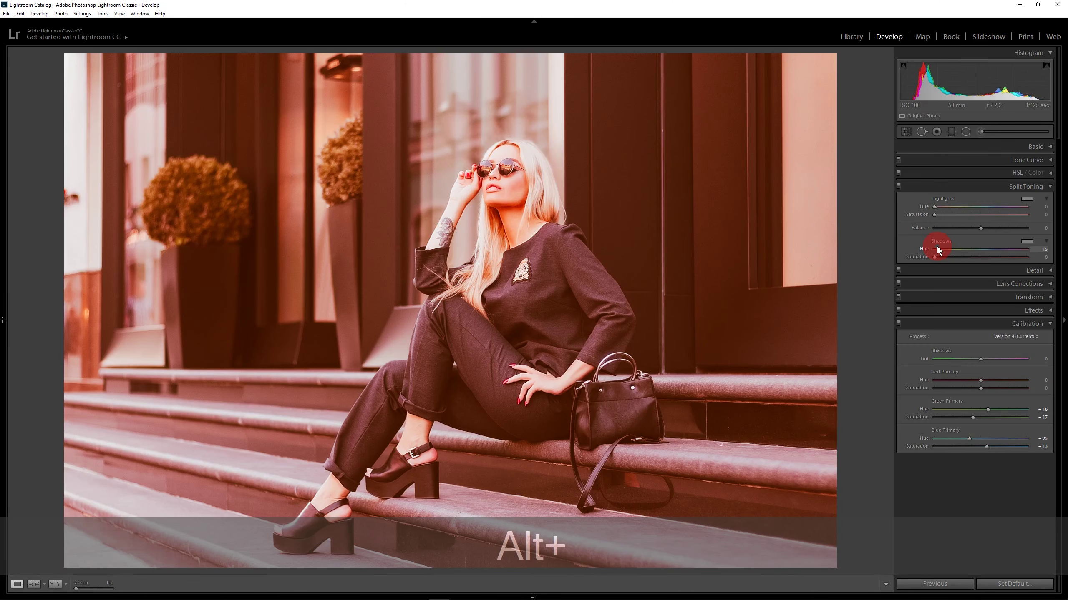
left_click_drag(937, 247, 938, 248)
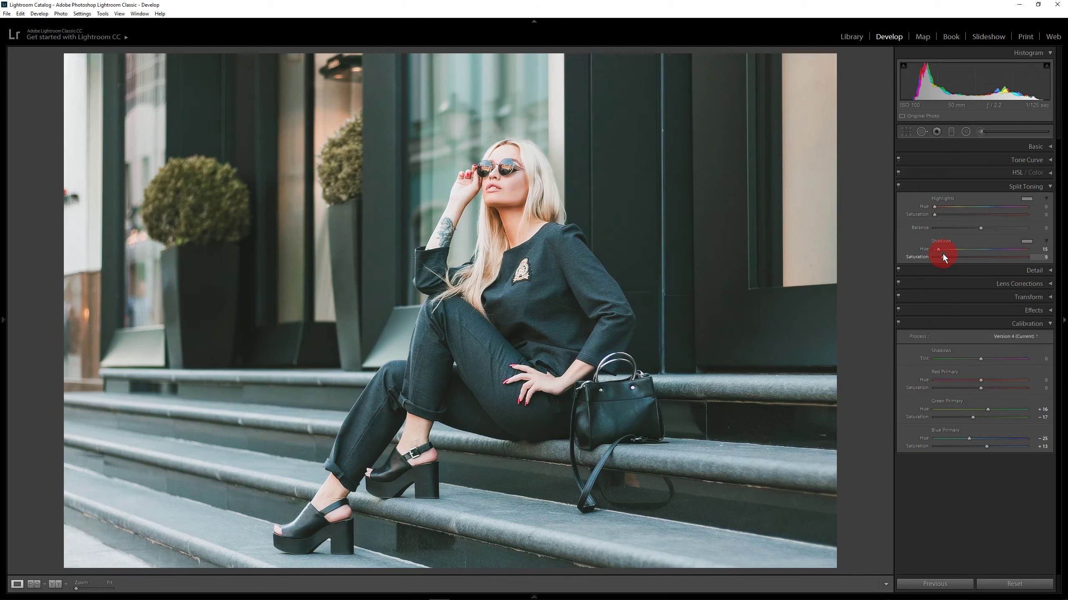
left_click_drag(942, 254, 943, 254)
left_click(979, 231)
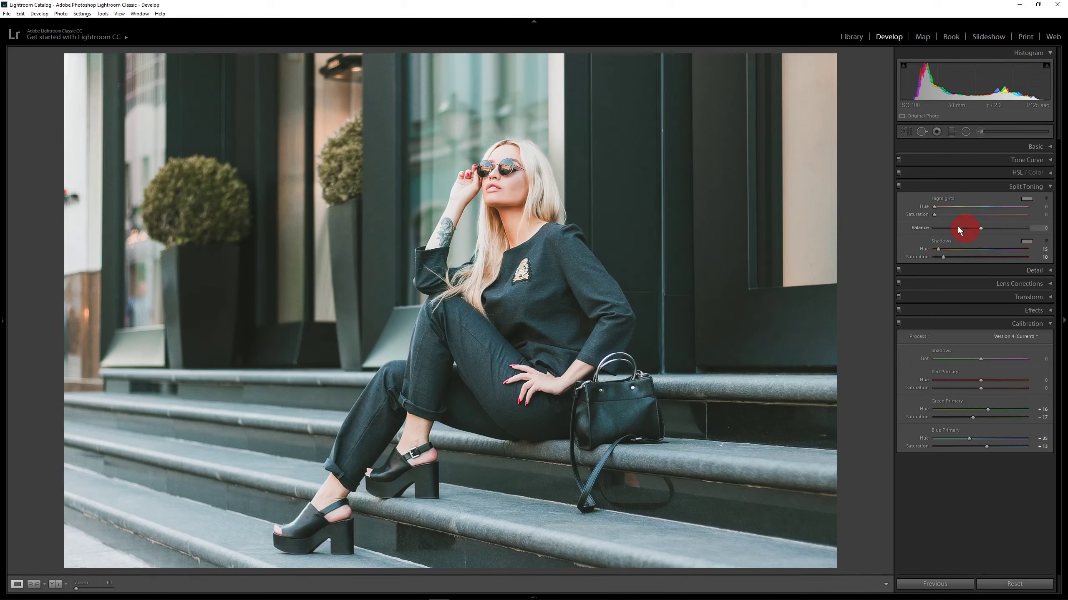
- Set the split toning highlights to a blue hue of 231 and add a slight amount of saturation
left_click_drag(933, 207, 994, 200)
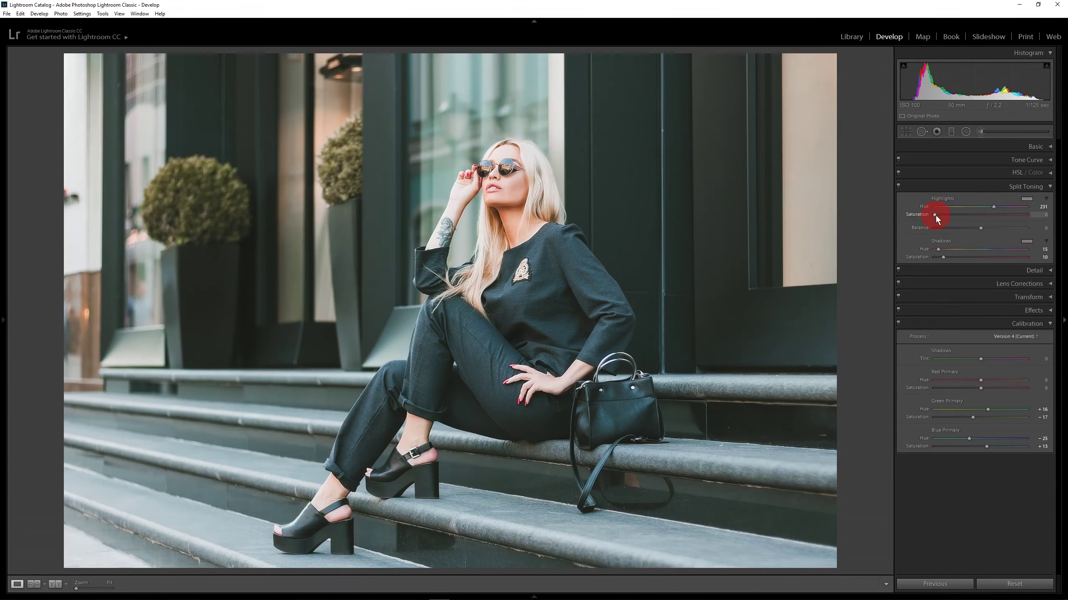
left_click_drag(934, 214, 947, 196)
left_click(1049, 186)
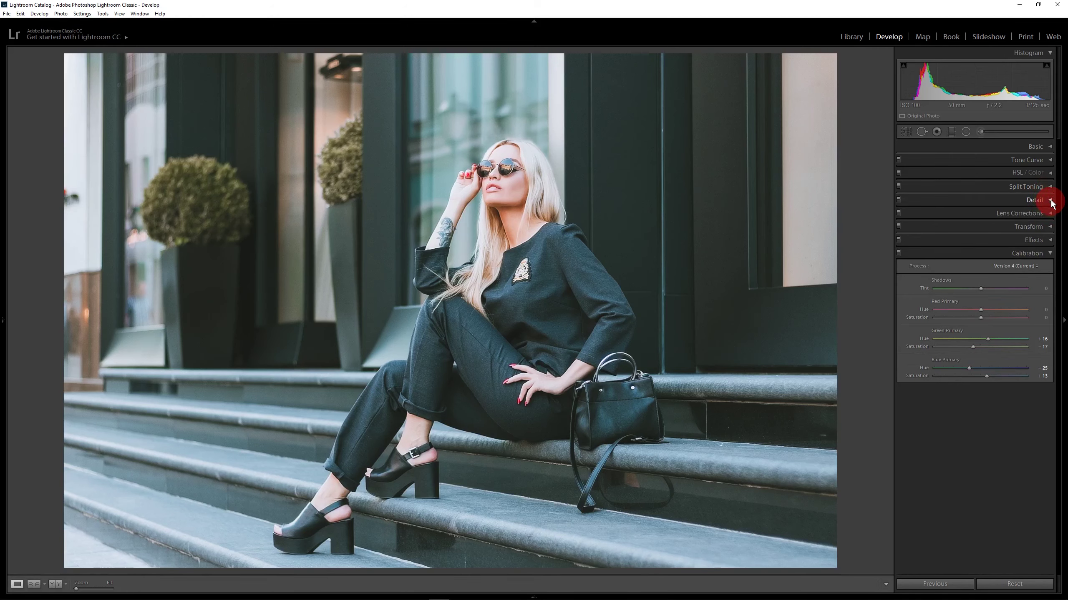
- Set the sharpening to Amount 50, Detail 50 and Masking 46, previewing the mask on the photo
left_click(1048, 199)
left_click(1037, 301)
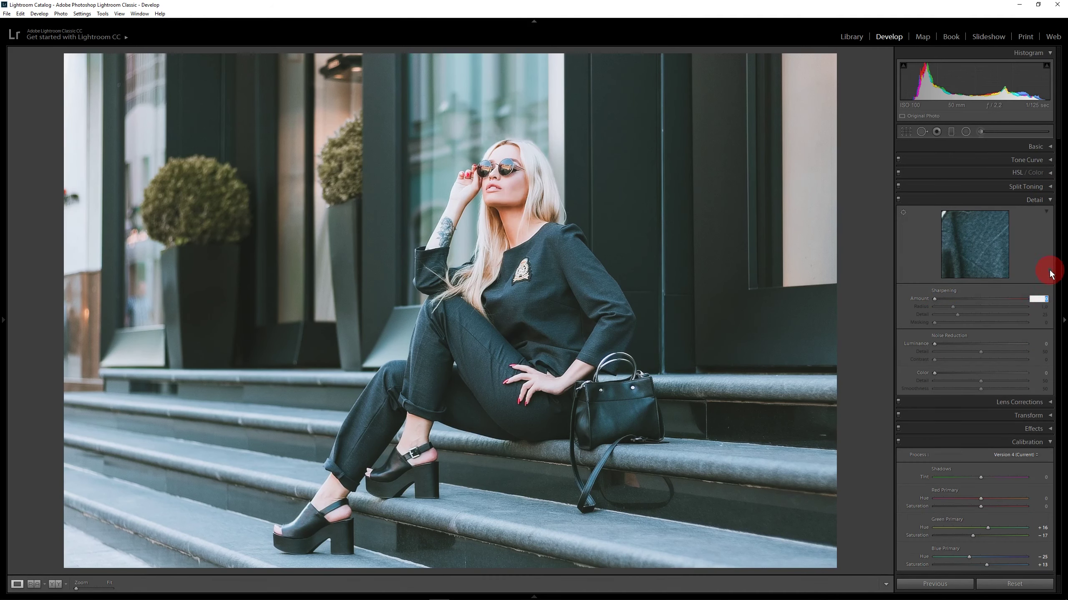
type("5")
left_click(1037, 317)
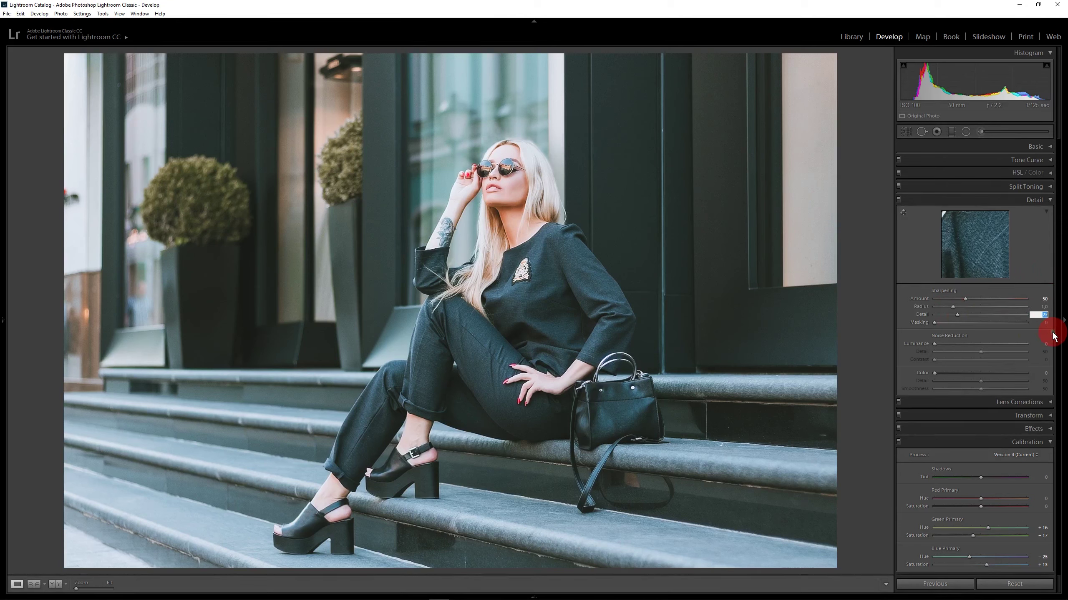
type("50")
left_click_drag(933, 322, 975, 315, "alt")
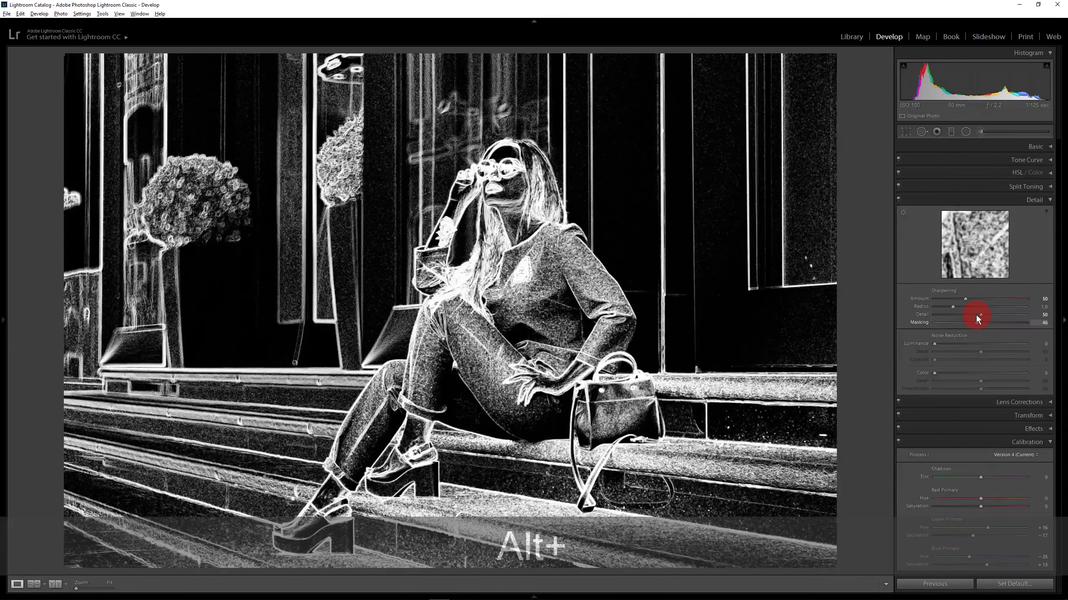
left_click_drag(976, 316, 976, 315)
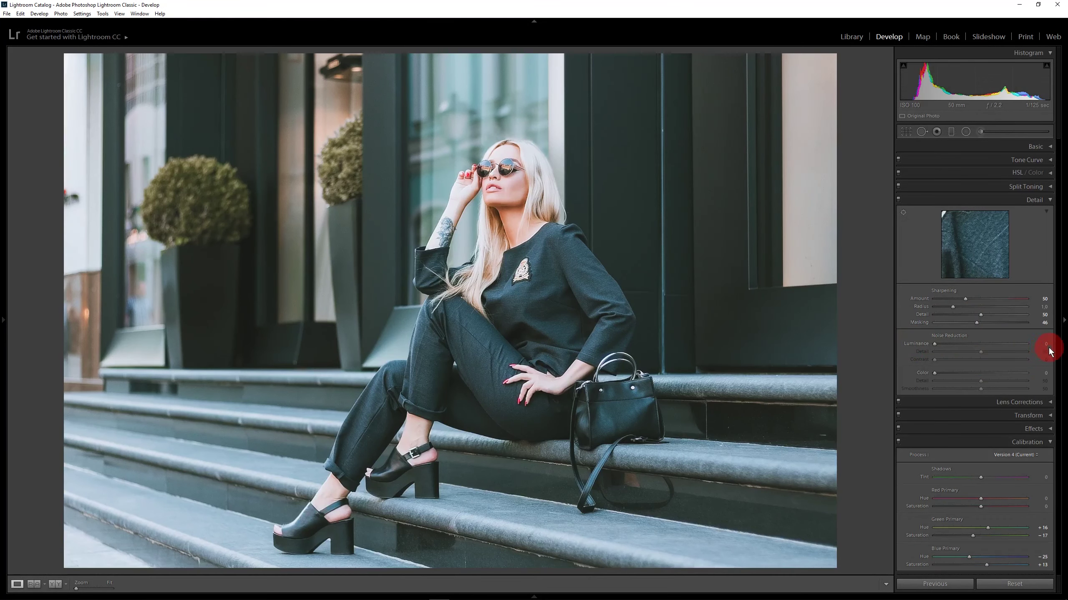
- Set the noise reduction to Luminance 15 with Detail 27, and Color 22 with Detail 33
left_click(1045, 347)
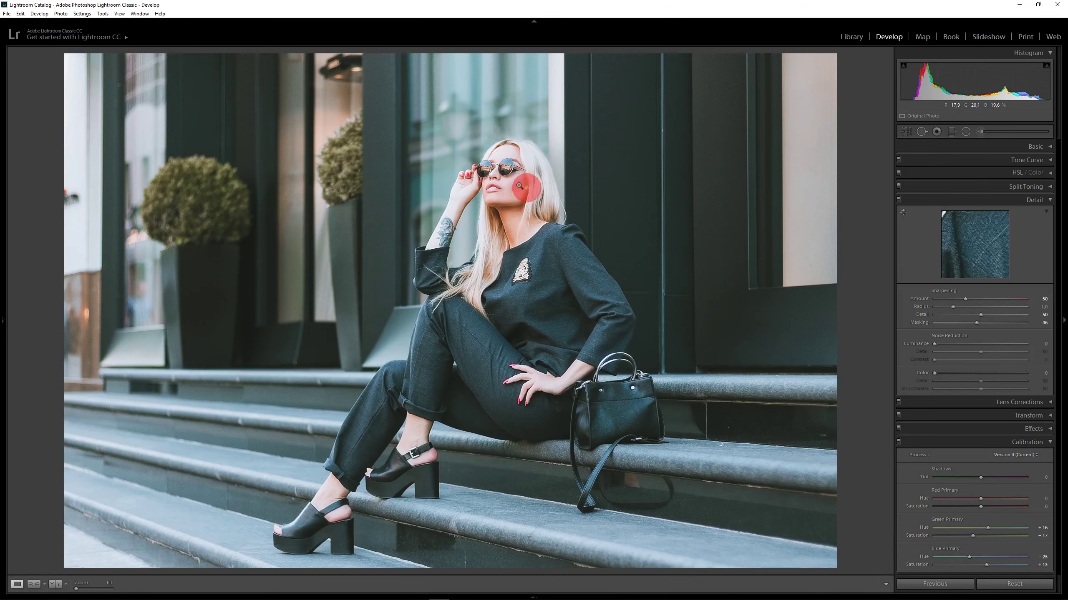
type("15")
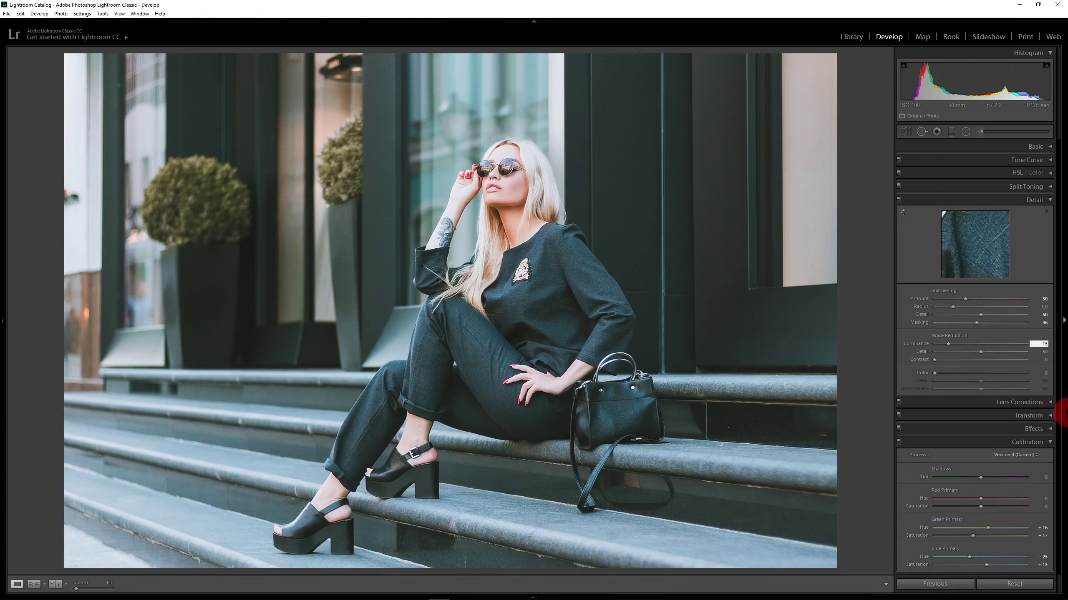
key("Return")
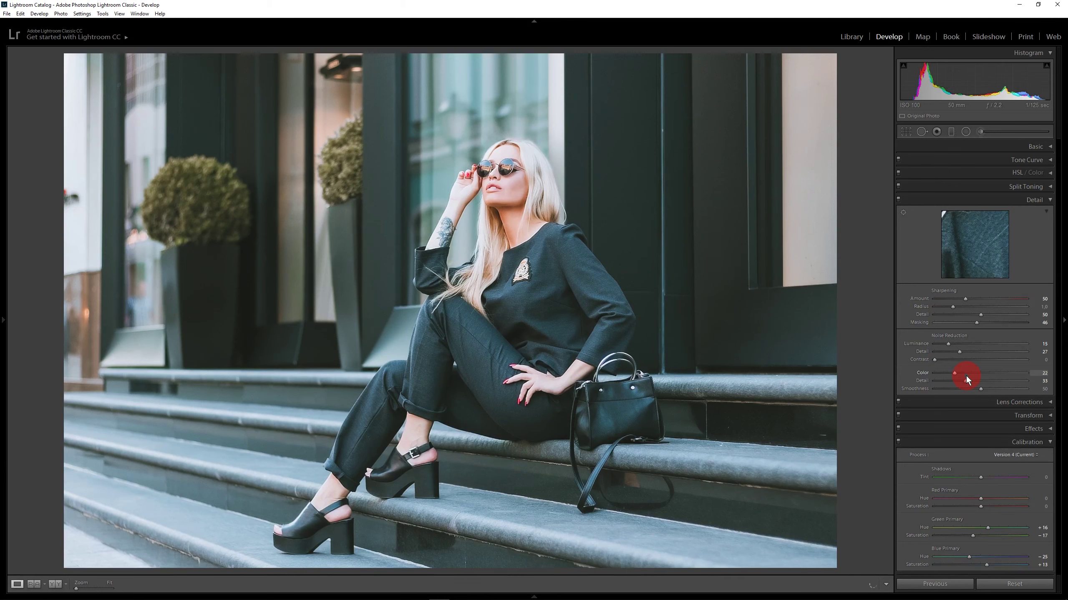
left_click(1049, 201)
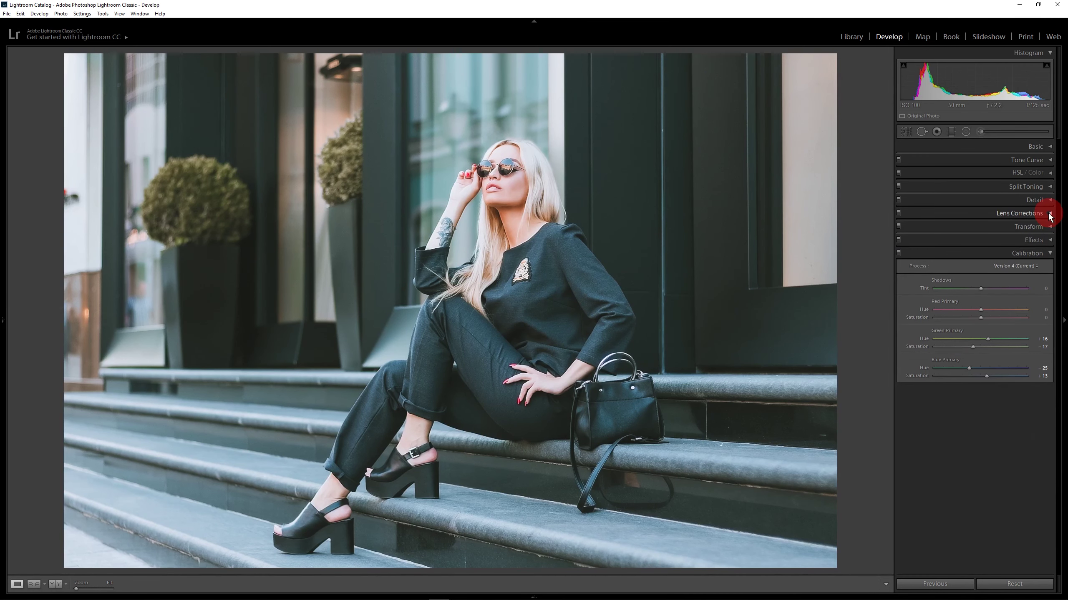
- Enable chromatic aberration removal in the lens corrections
left_click(1050, 215)
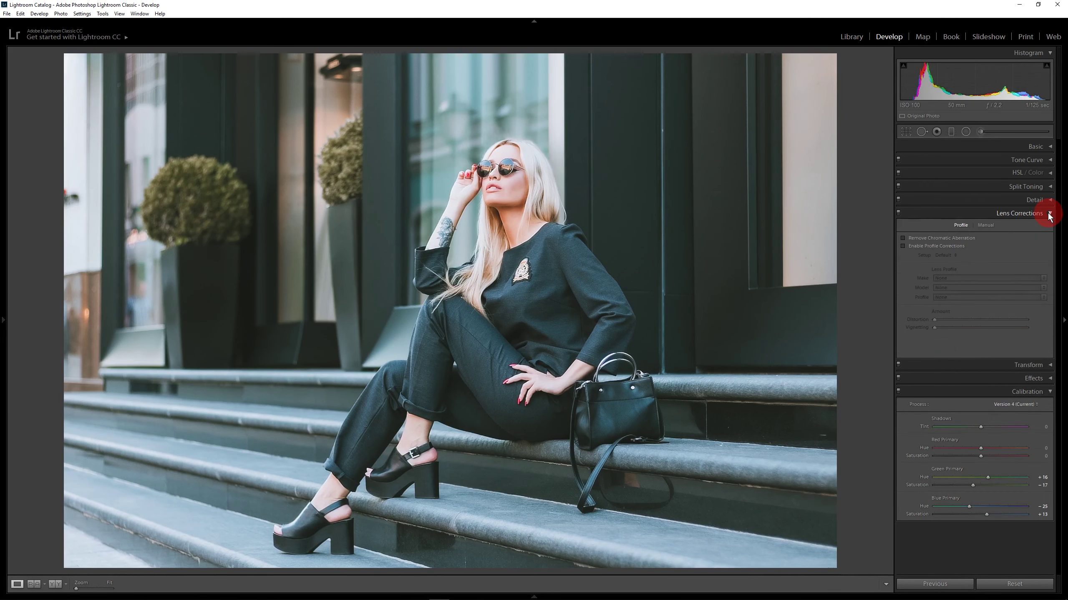
left_click(903, 238)
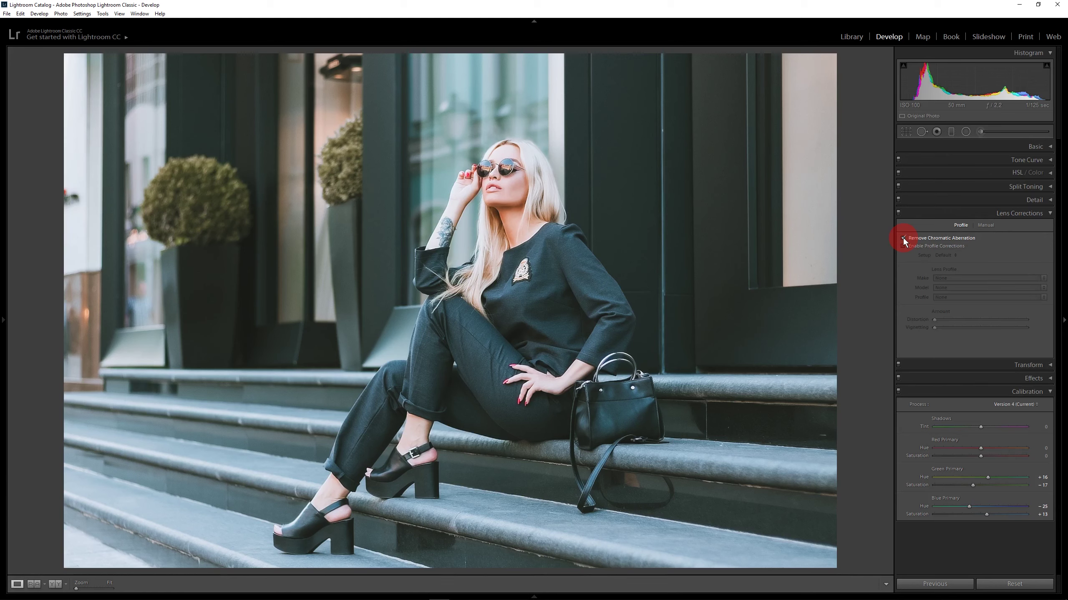
left_click(1049, 213)
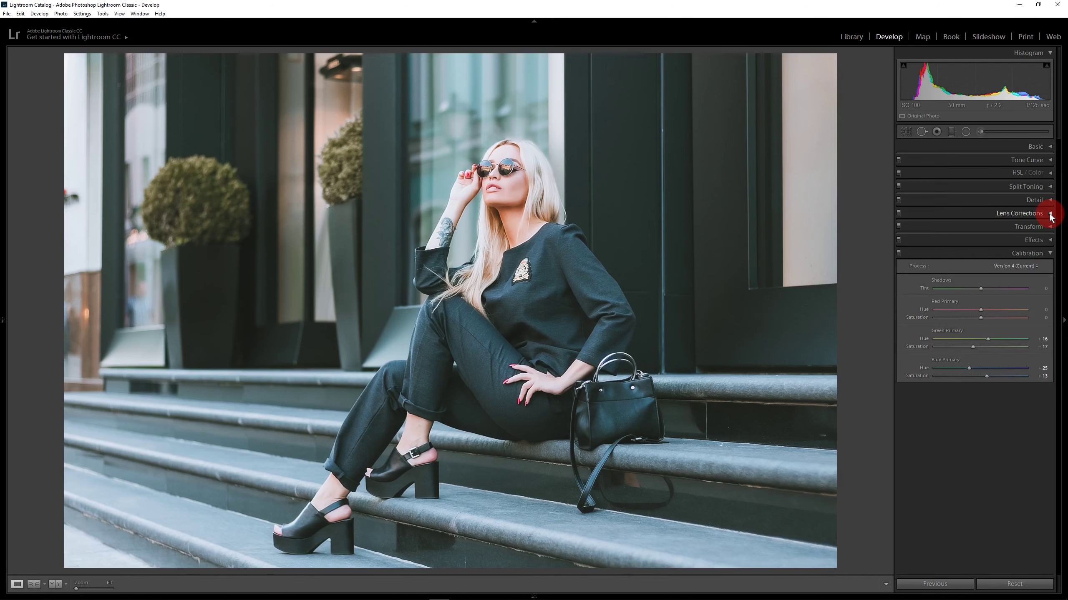
- Add a post-crop vignette with Amount -21, Midpoint 39 and Feather 84
left_click(1050, 240)
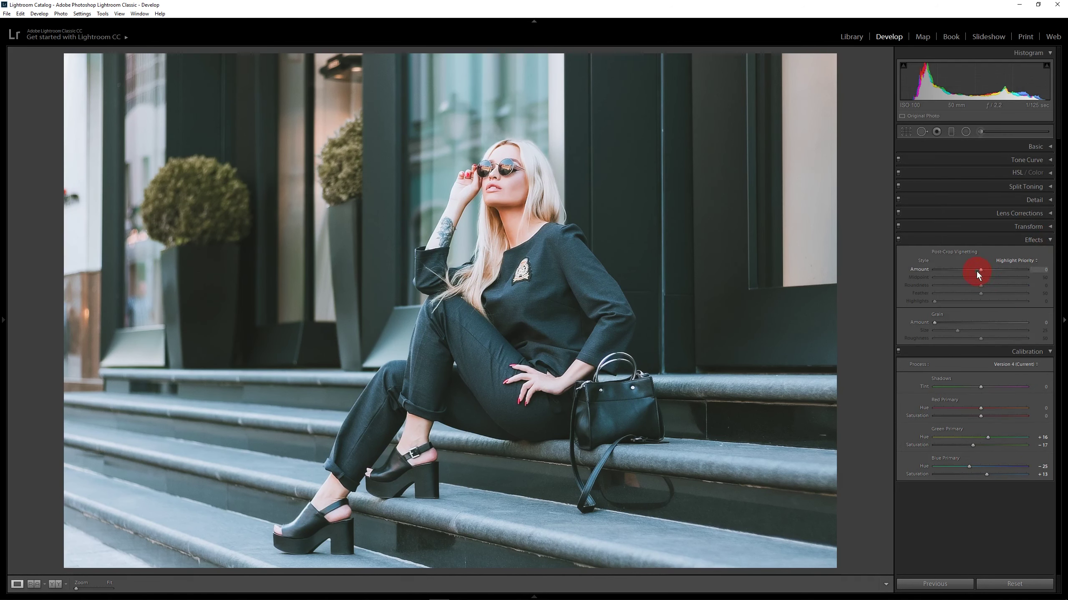
left_click_drag(980, 270, 1010, 293)
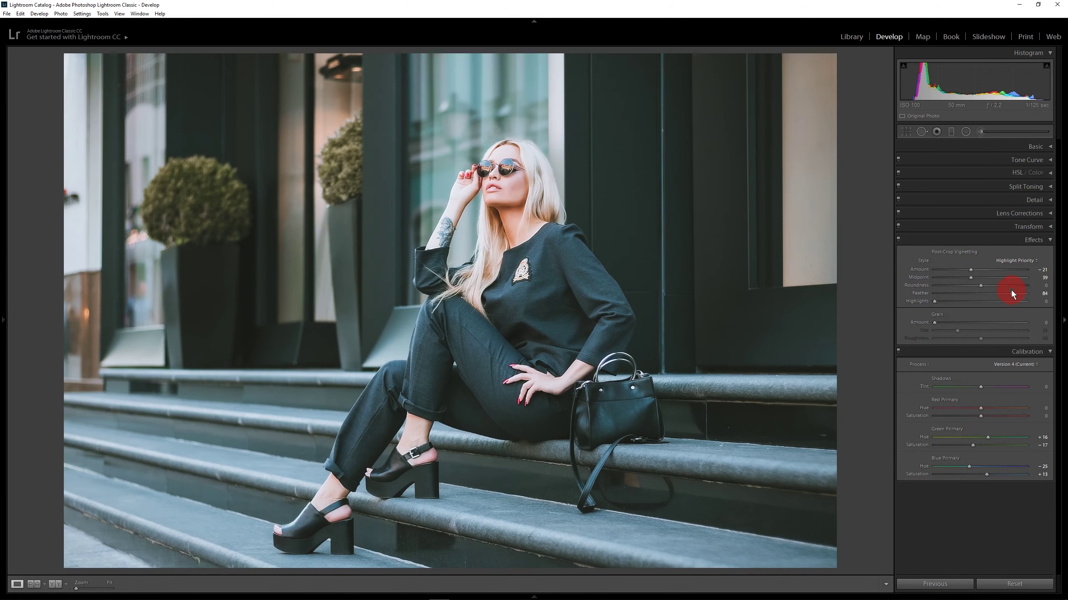
left_click(1049, 240)
left_click(1050, 253)
- Set the white balance temperature to -3 and, in a side-by-side before/after view, the vibrance to +38
left_click(1050, 147)
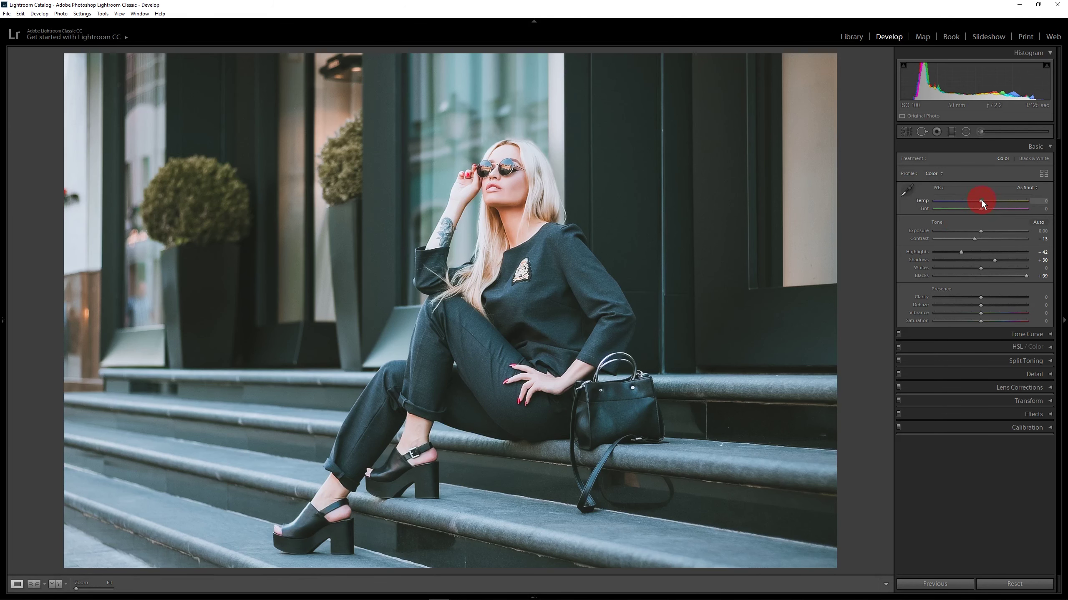
left_click_drag(981, 201, 974, 200)
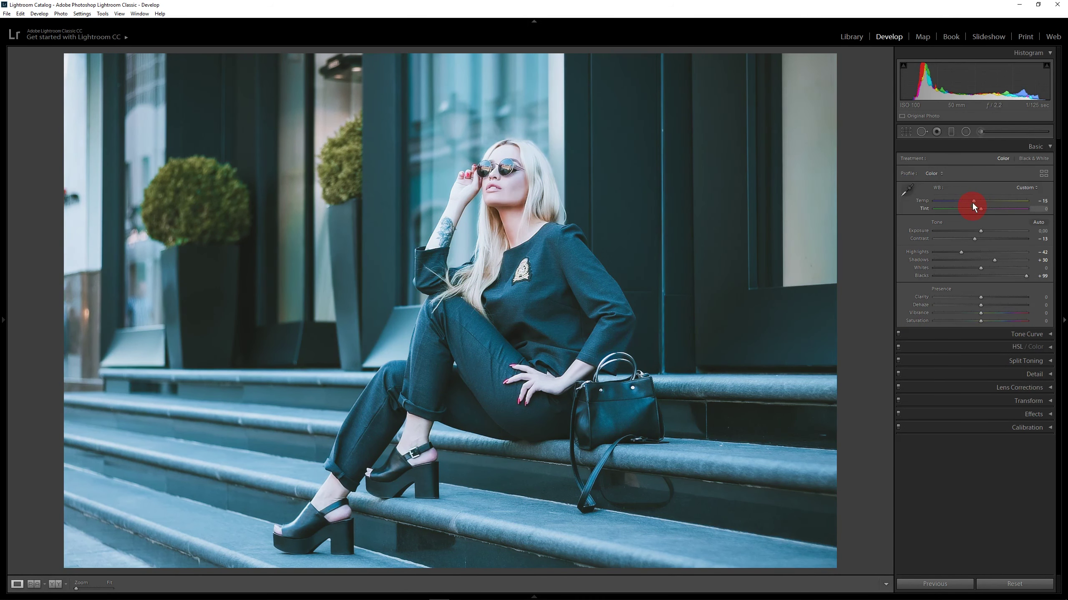
mouse_move(974, 200)
left_mouse_down()
mouse_move(977, 246)
mouse_move(981, 201)
left_mouse_up()
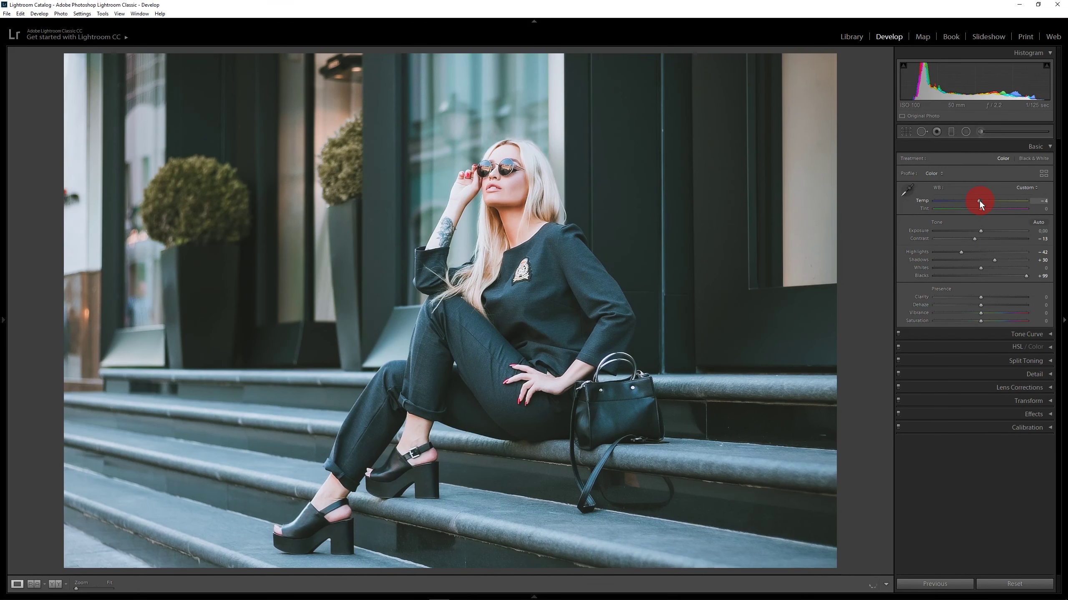
left_click_drag(979, 200, 980, 200)
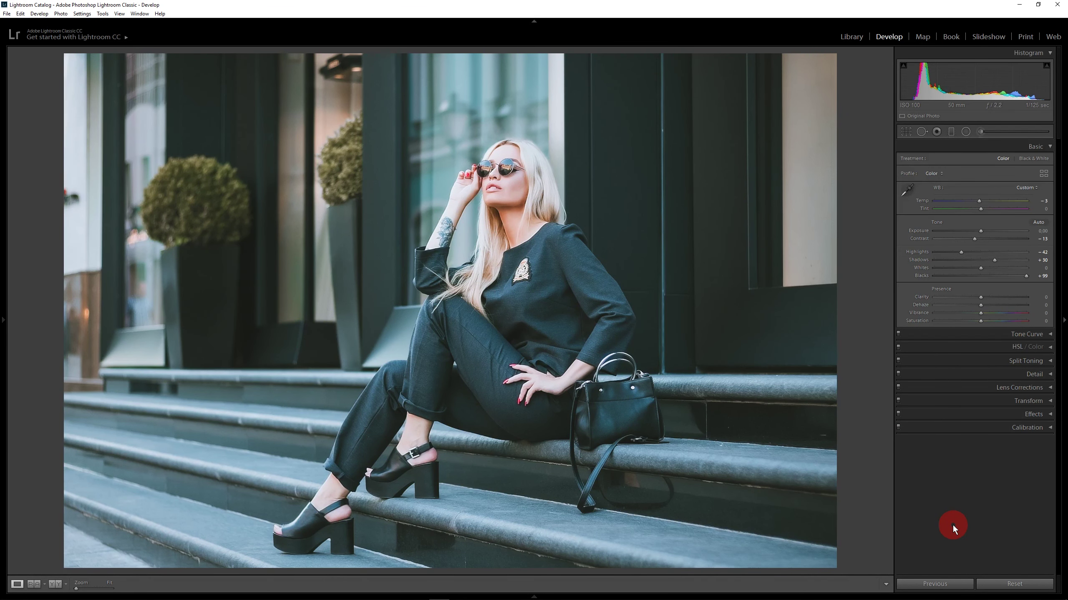
key("y")
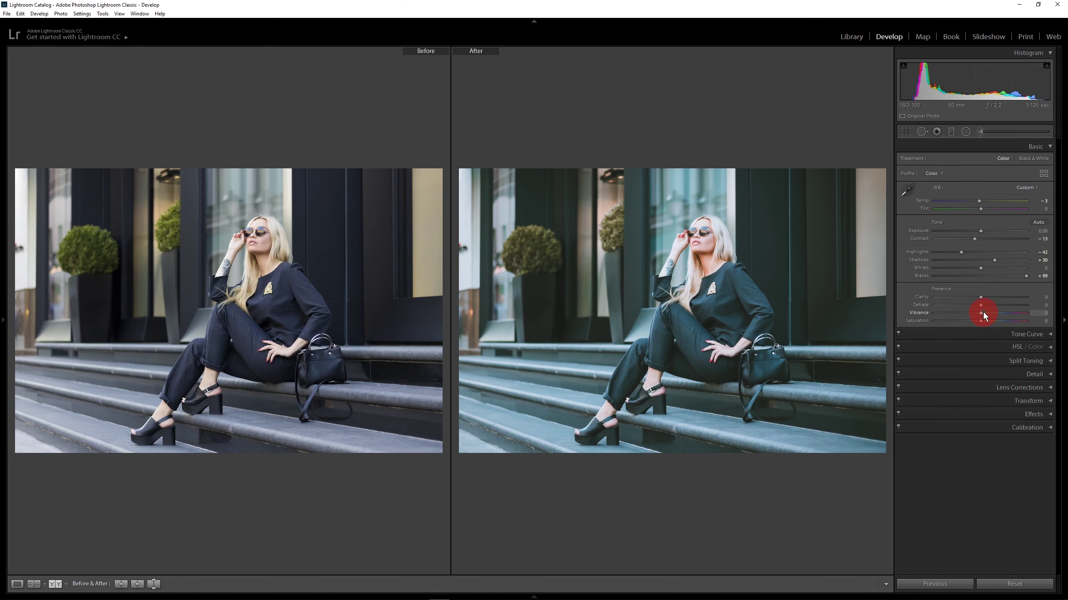
mouse_move(981, 313)
left_mouse_down()
mouse_move(1009, 309)
mouse_move(997, 313)
left_mouse_up()
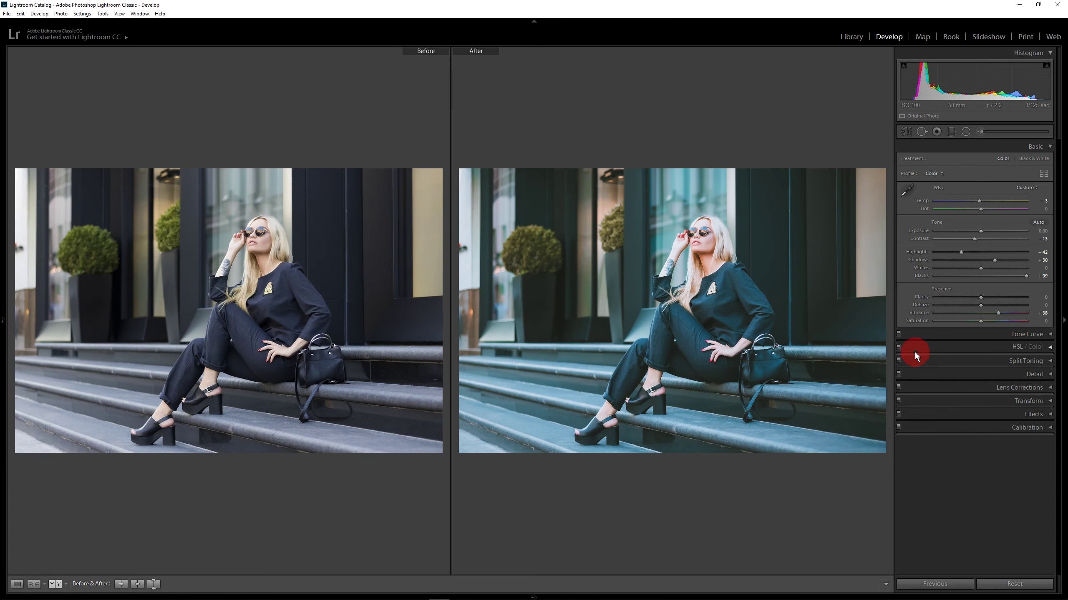
- Compare the photo with and without the tone curve adjustments in the before/after view
left_click(897, 334)
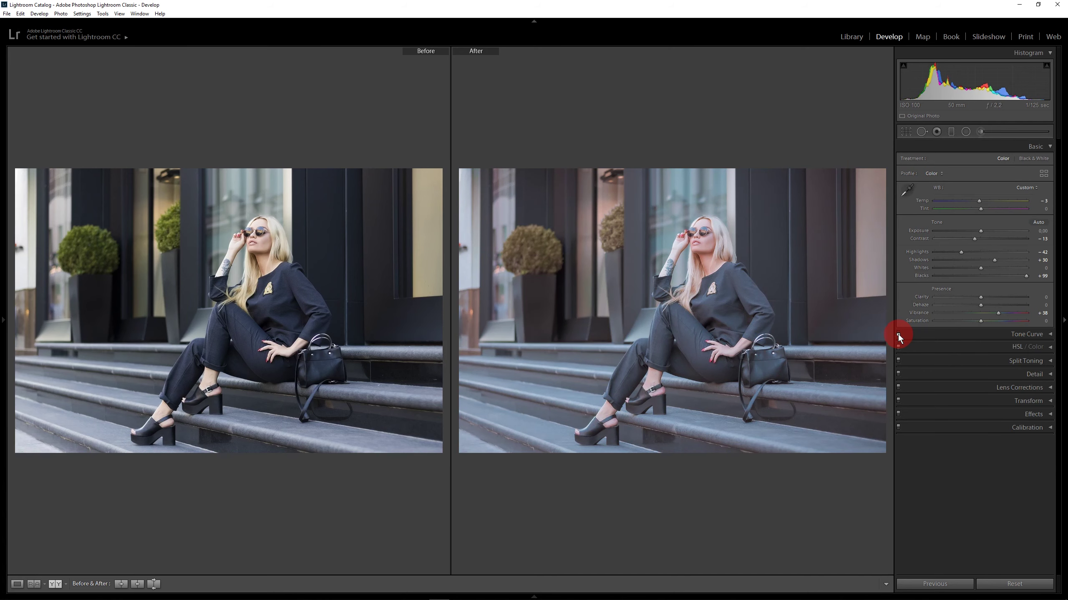
left_click(898, 335)
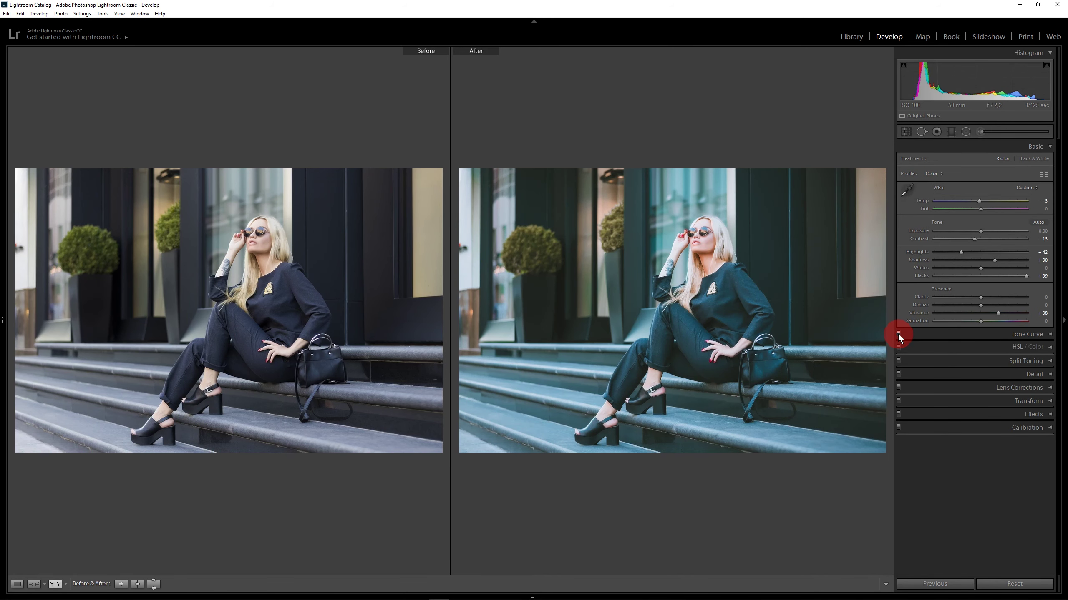
left_click(899, 335)
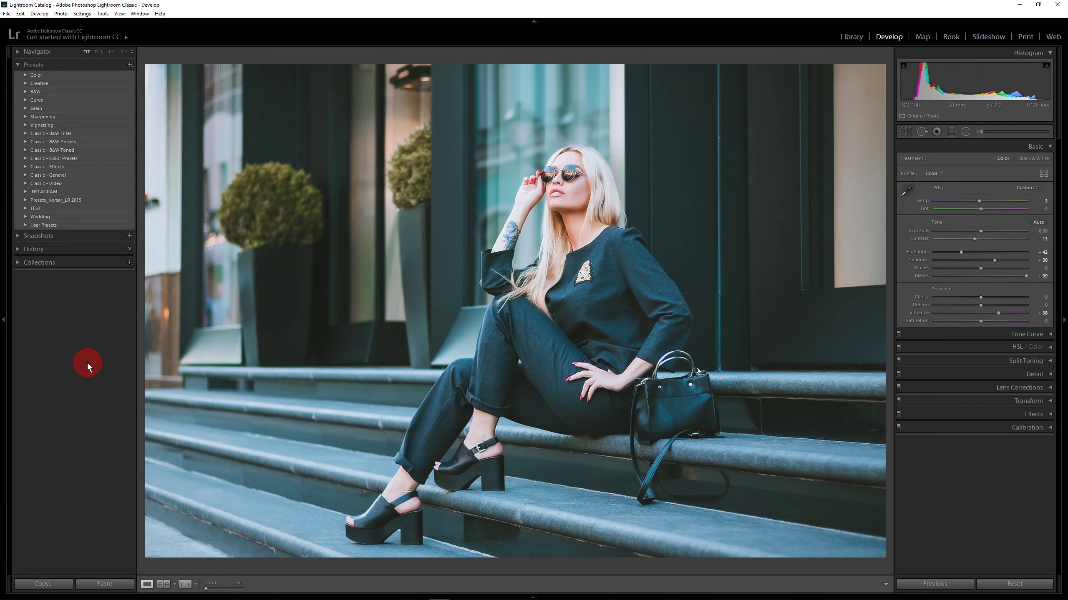
- Save the current settings as a develop preset named Tone Curve_1 in the INSTAGRAM group
left_click(129, 64)
left_click(159, 75)
left_click(790, 162)
left_click(607, 185)
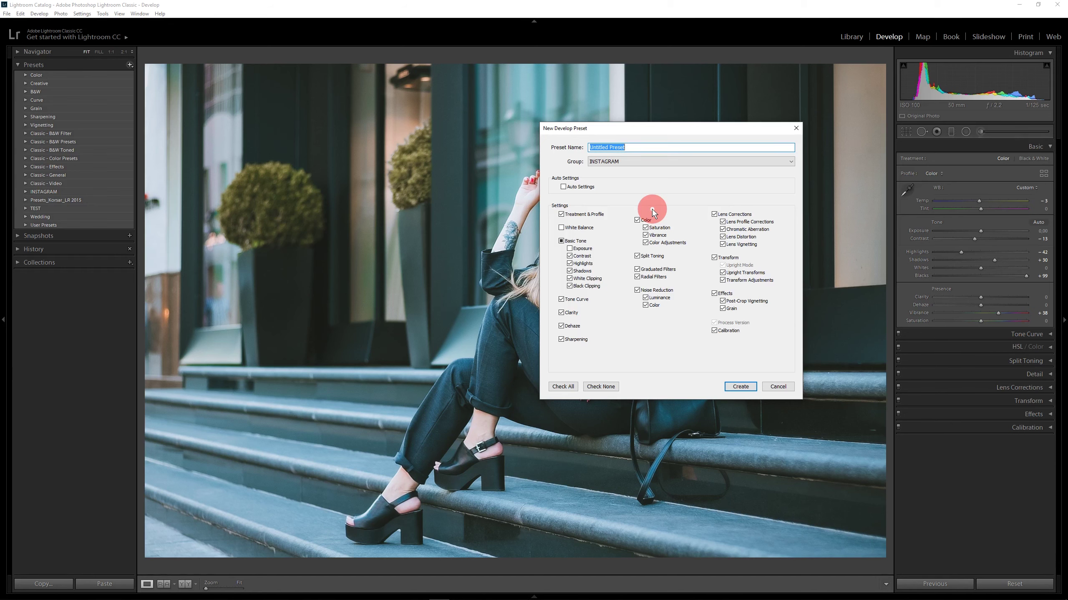
type("To")
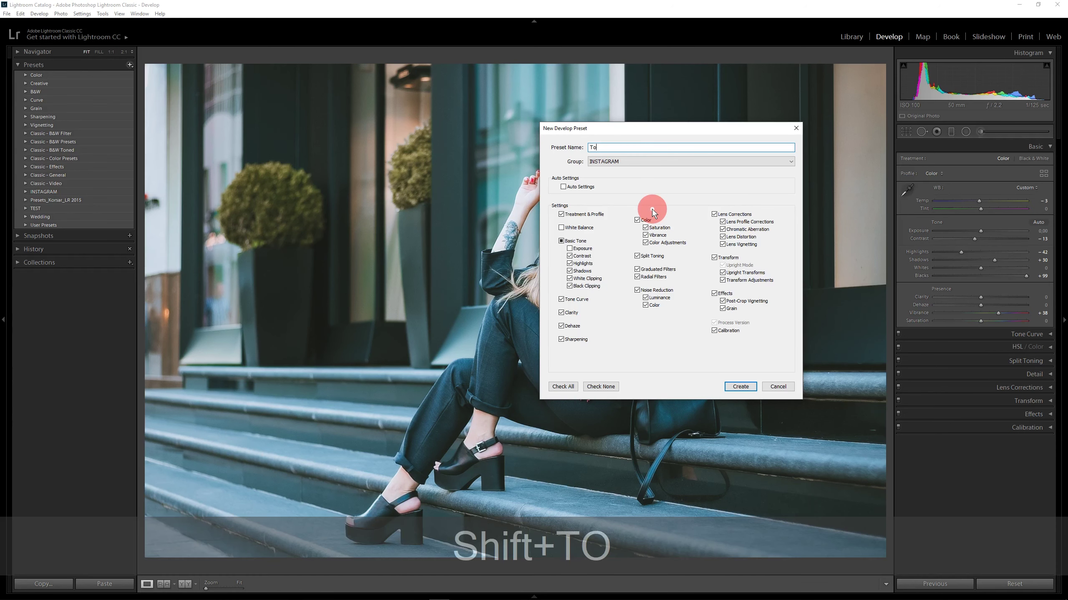
type("ne Curve_1")
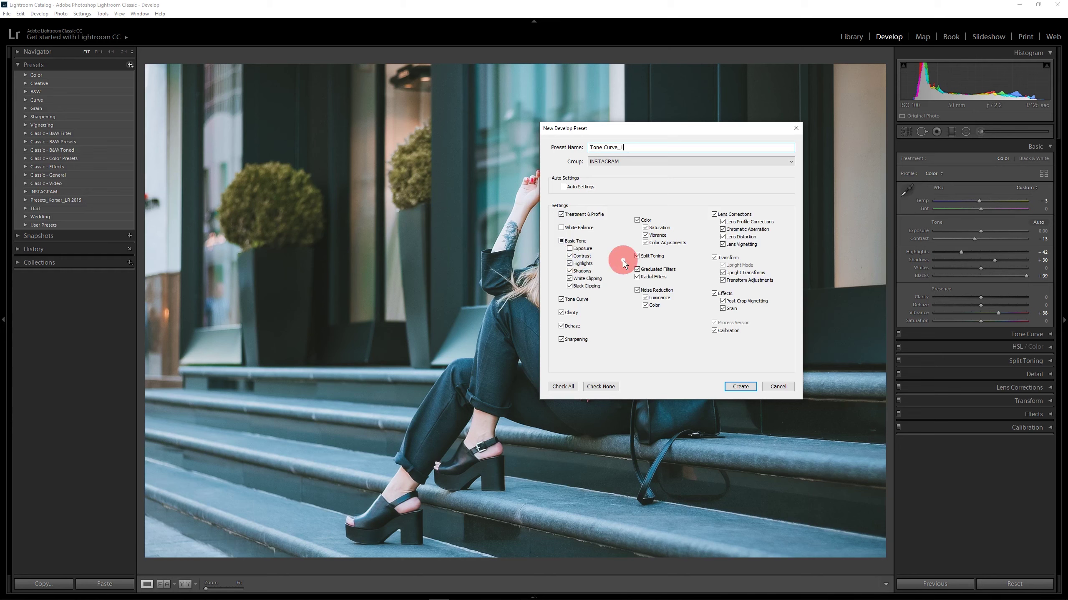
left_click(740, 387)
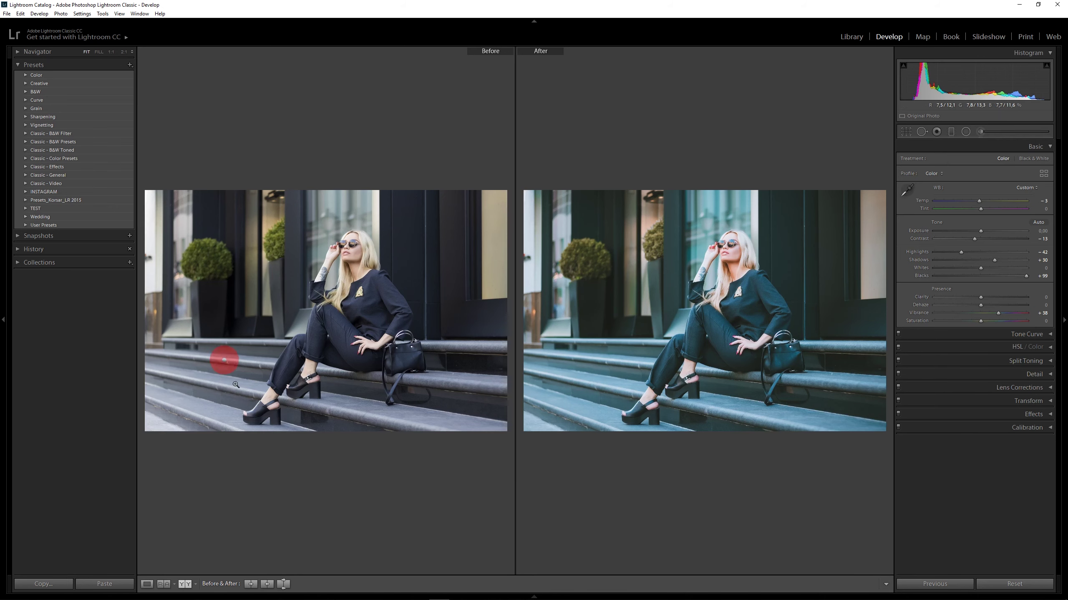
- Reduce the vibrance to +17 while comparing the before and after versions
left_click(998, 313)
mouse_move(997, 312)
left_mouse_down()
mouse_move(988, 313)
mouse_move(1000, 310)
left_mouse_up()
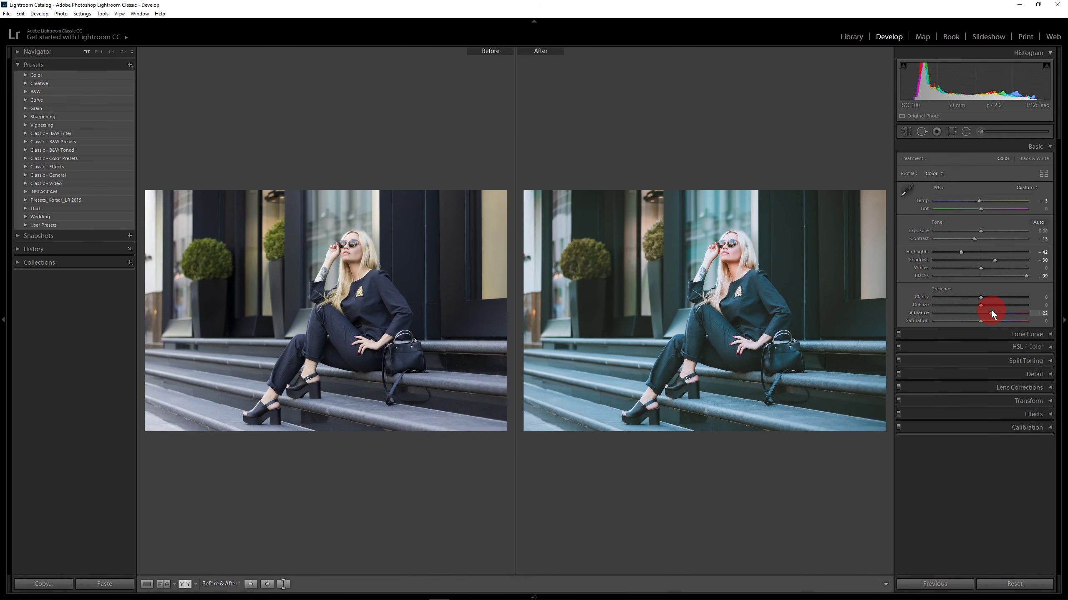
left_click_drag(990, 312, 988, 311)
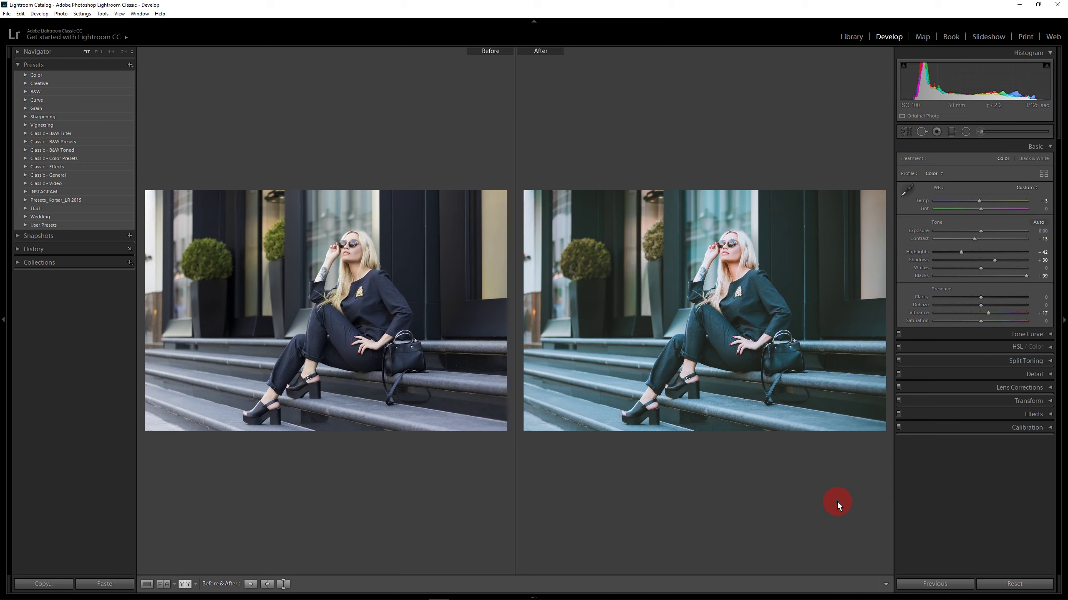